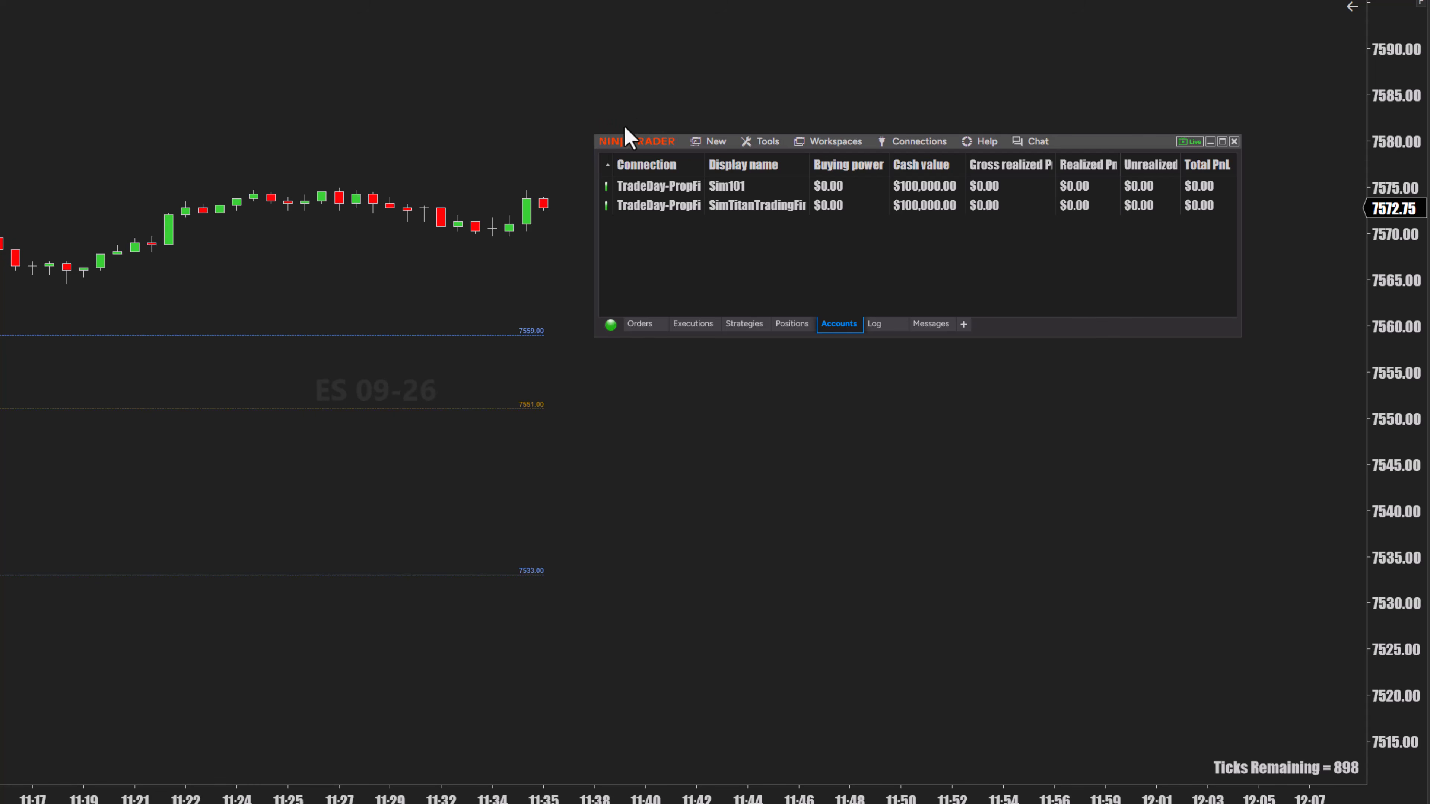
# Import the PropFirmGideon NinjaScript add-on archive from the Downloads folder, accepting the third-party warning
pyautogui.moveTo(638, 144)
pyautogui.mouseDown()
pyautogui.moveTo(670, 92)
pyautogui.moveTo(640, 121)
pyautogui.mouseUp()
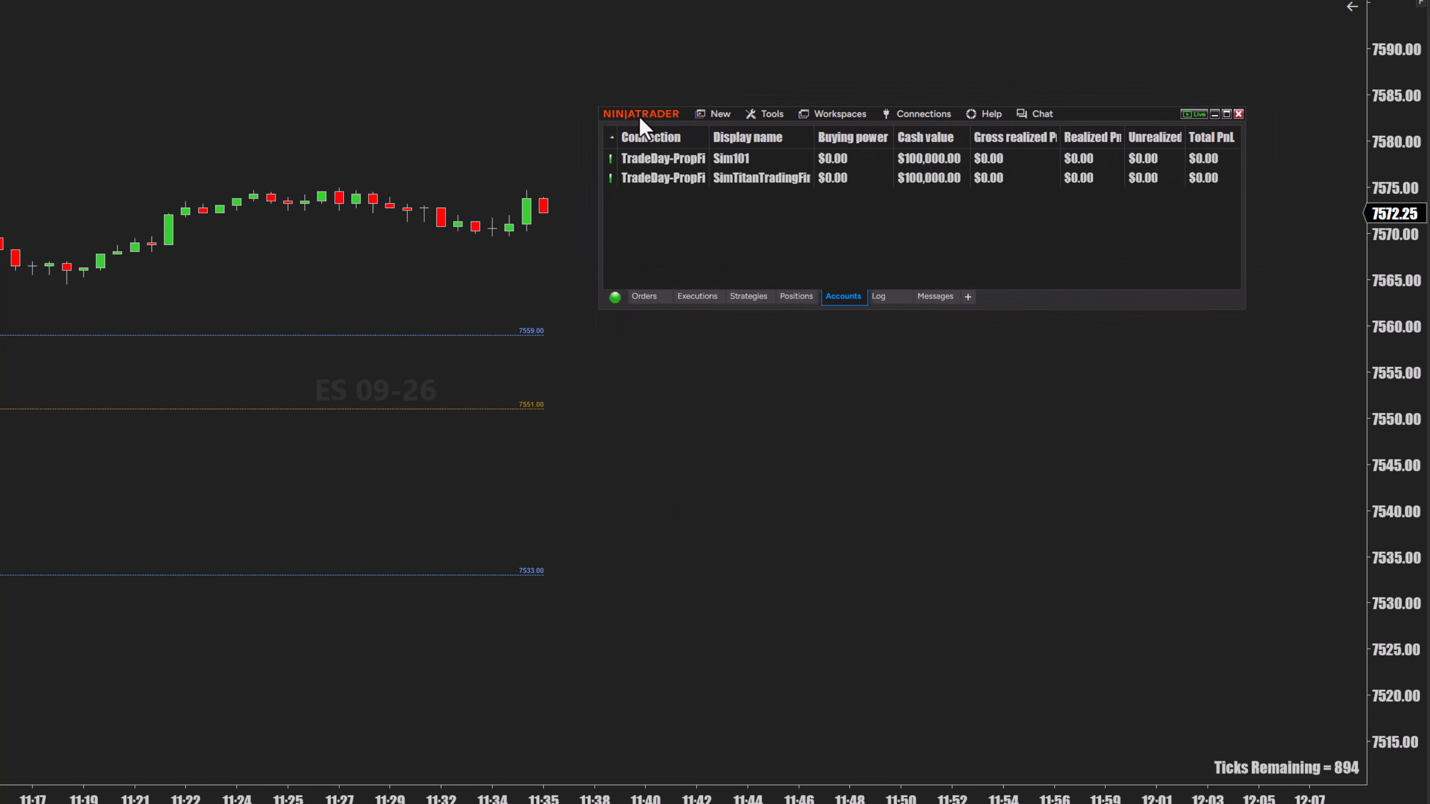
pyautogui.click(766, 116)
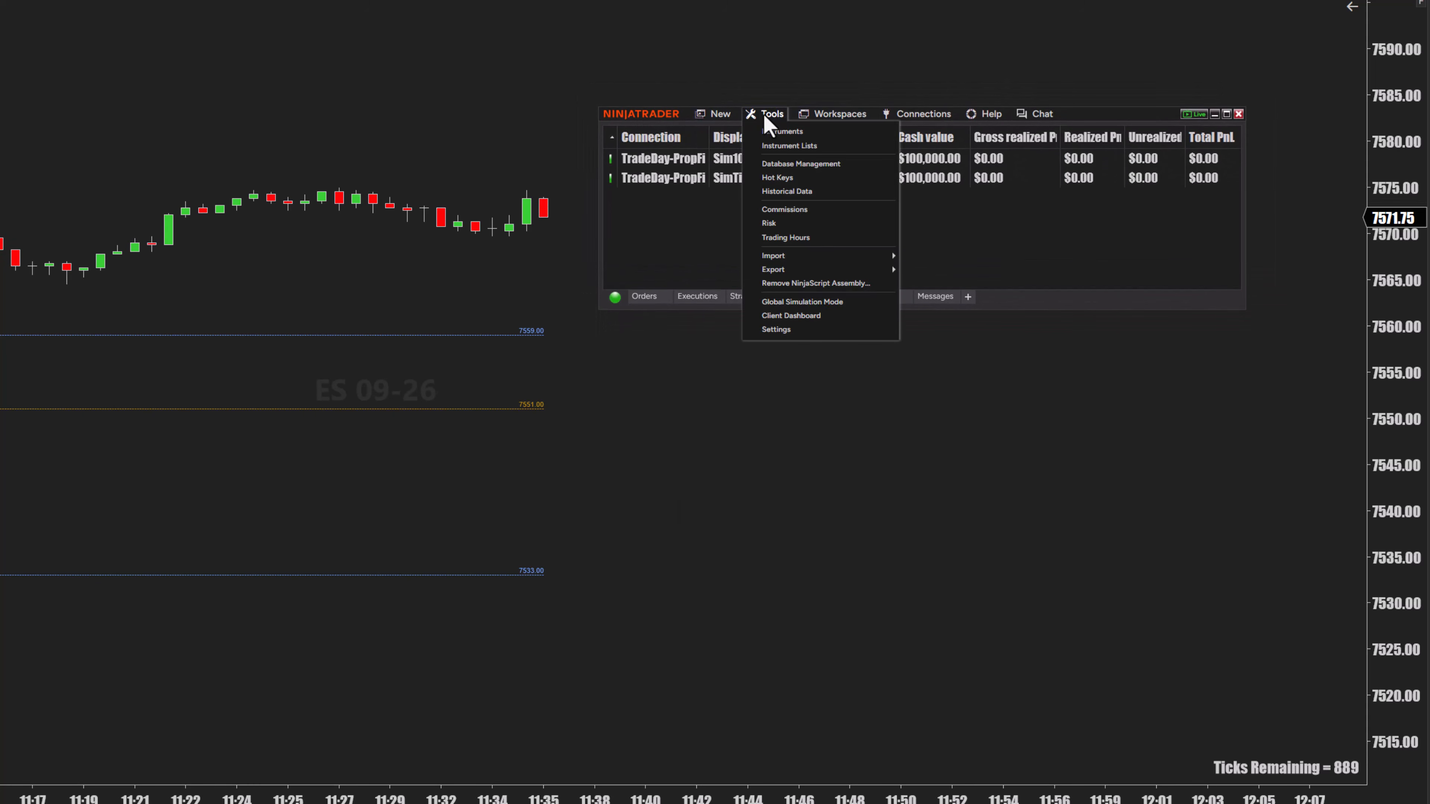
pyautogui.moveTo(797, 262)
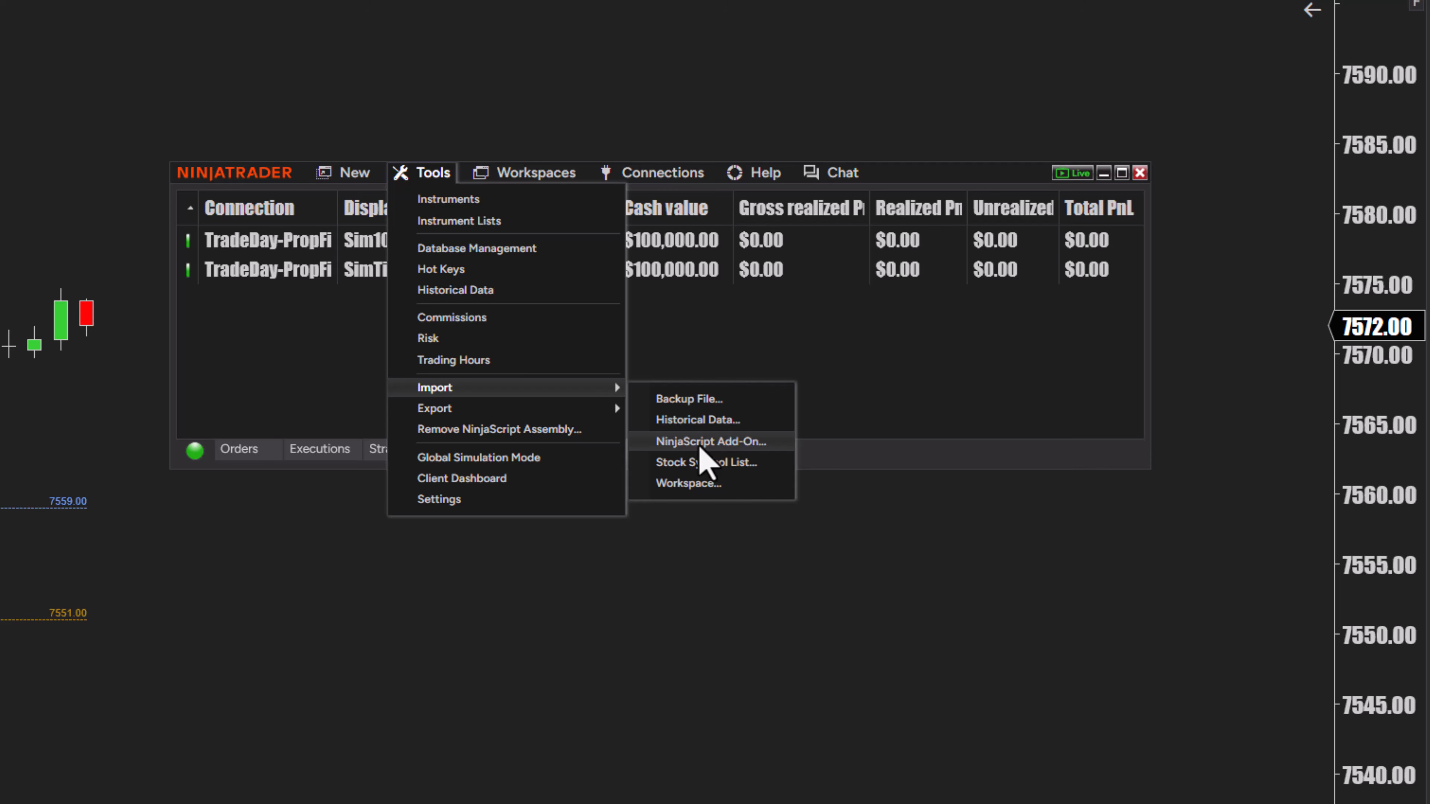
pyautogui.click(700, 445)
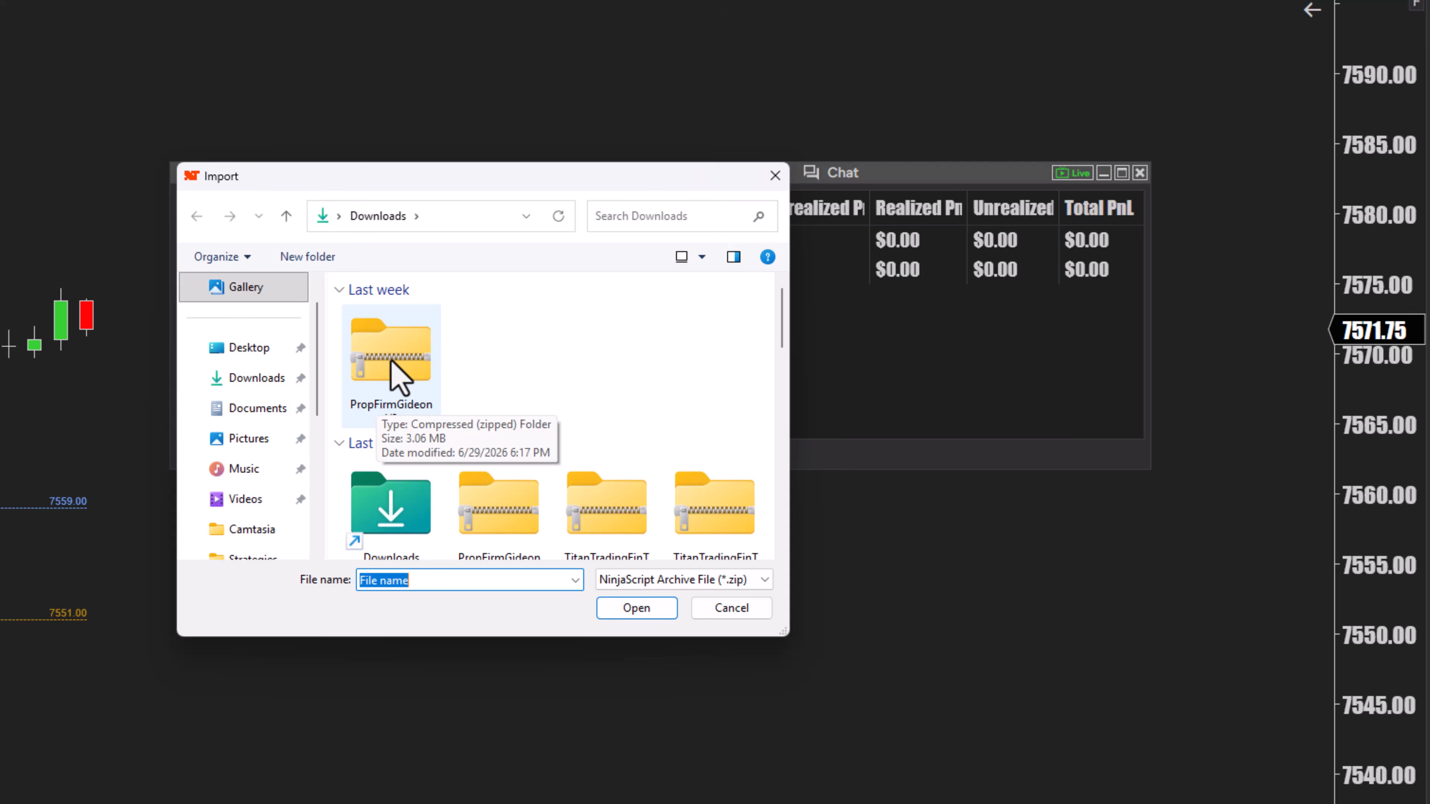
pyautogui.doubleClick(391, 360)
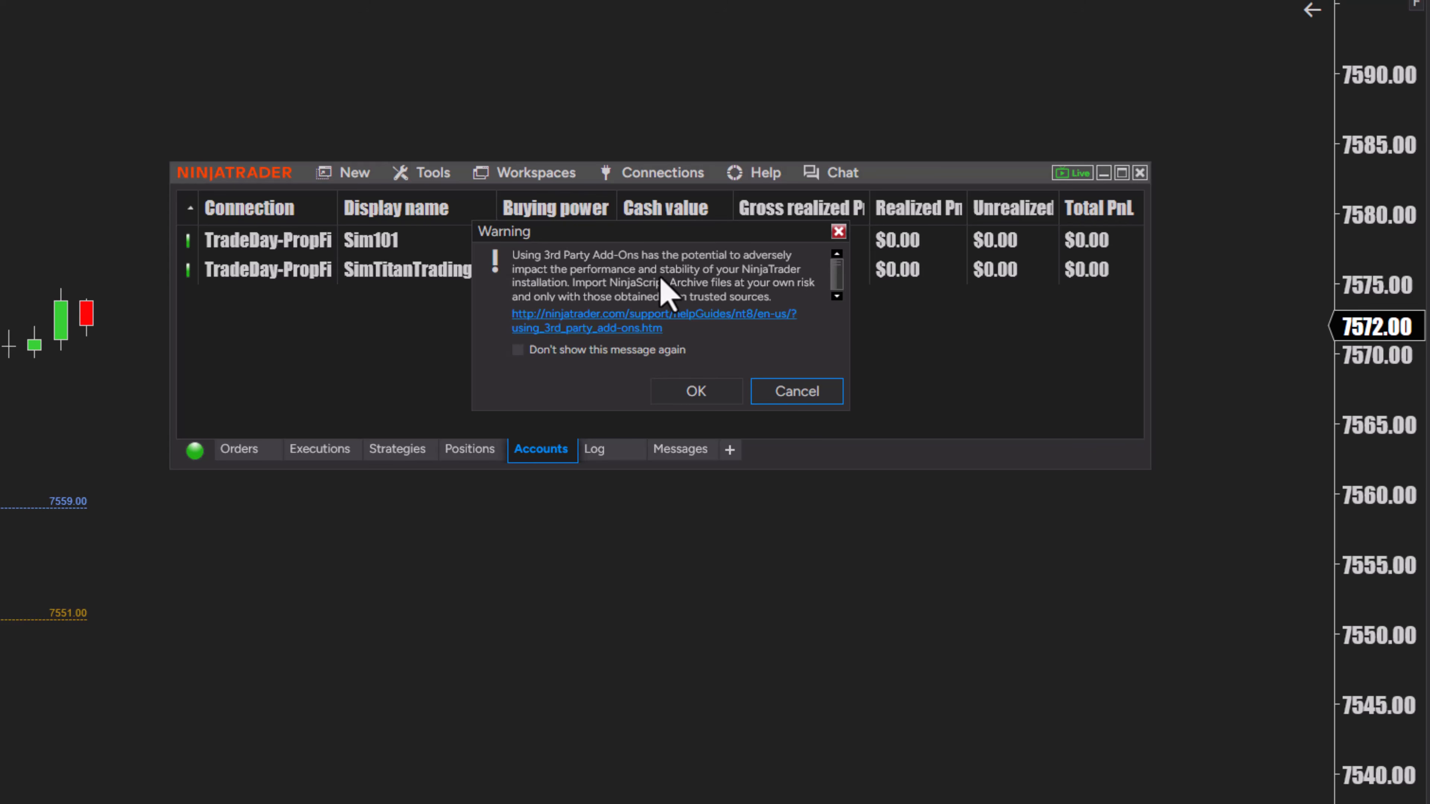
pyautogui.click(692, 394)
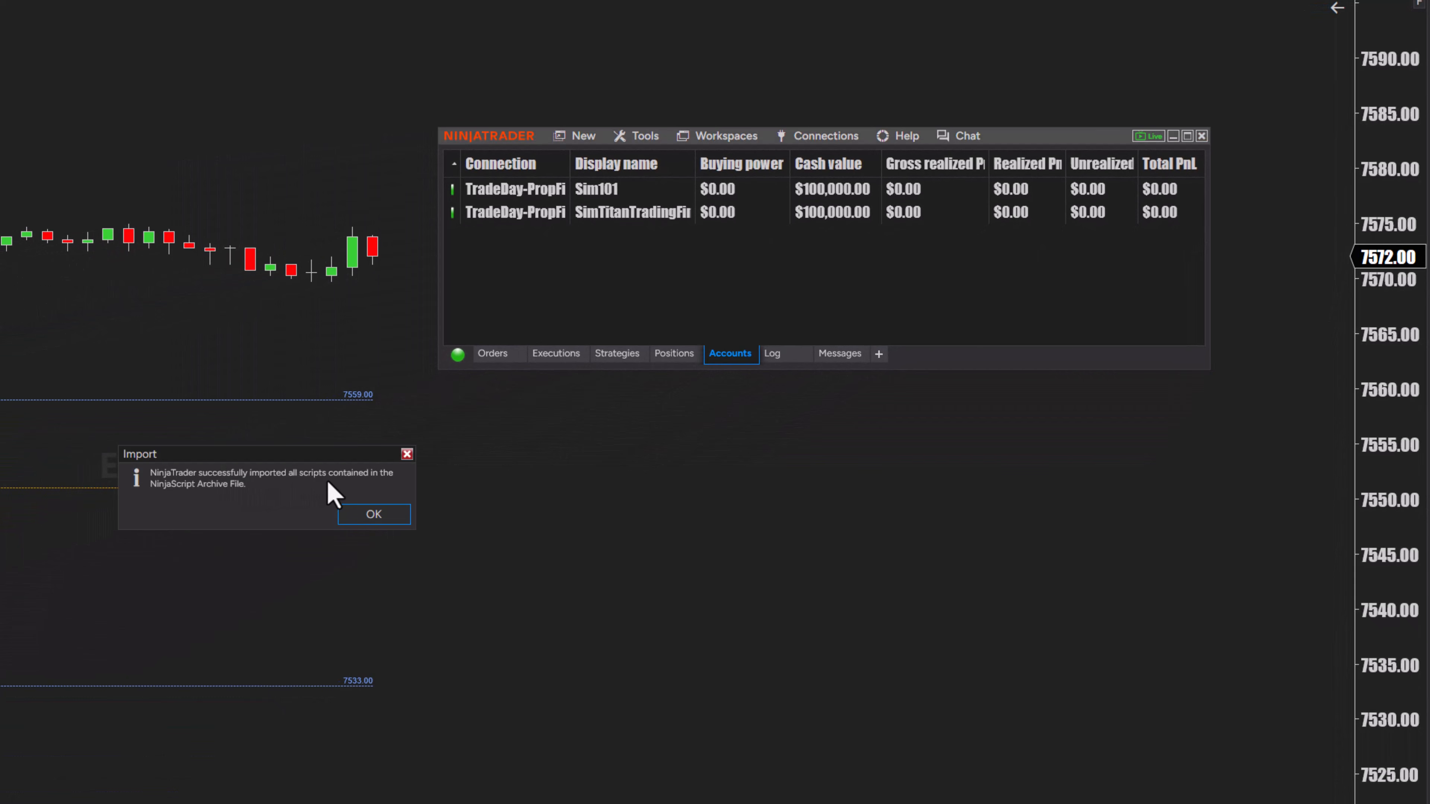
pyautogui.click(374, 514)
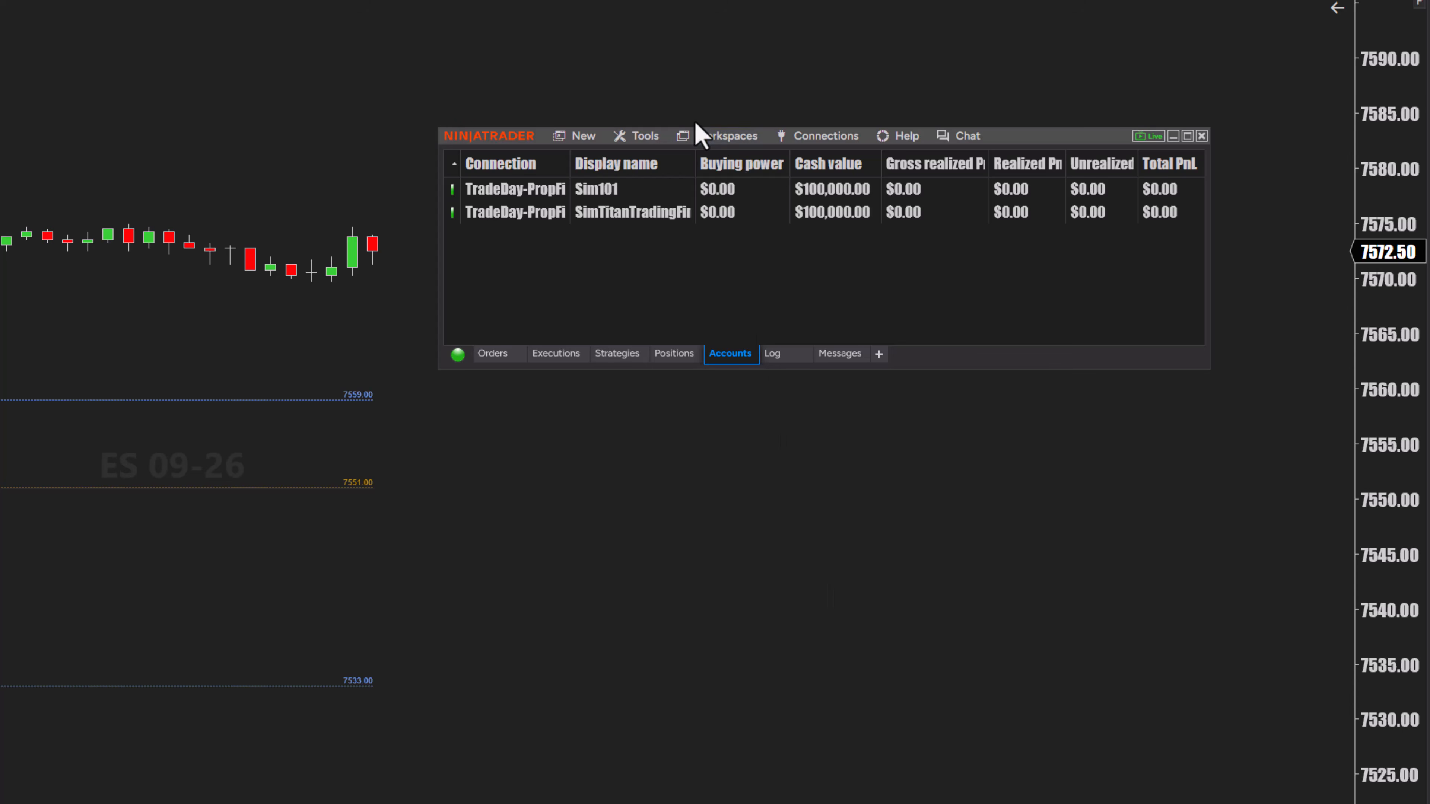
# Open the chart's strategies dialog and add the PropFirmGideonV31 strategy to the configured list
pyautogui.click(1173, 135)
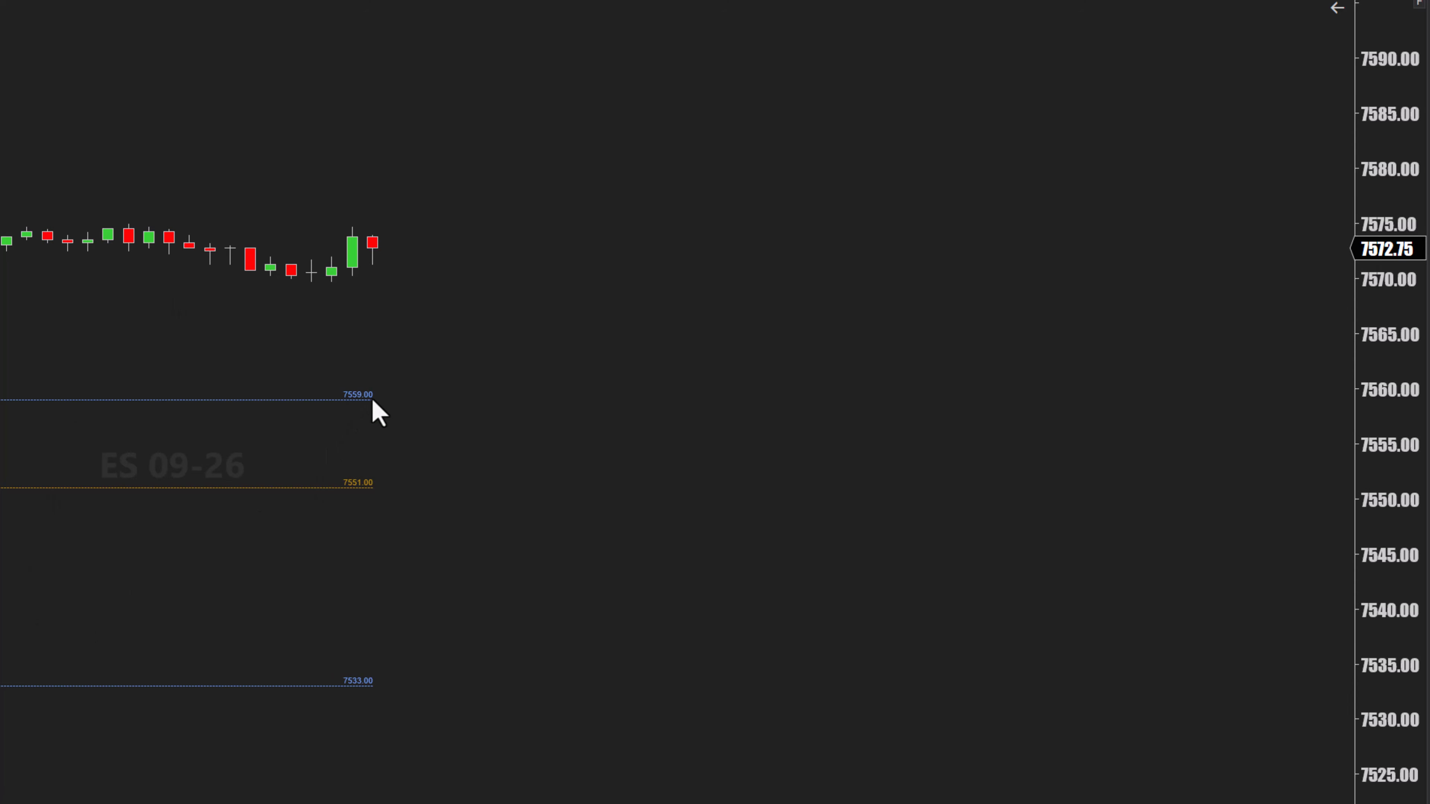
pyautogui.moveTo(89, 484); pyautogui.dragTo(389, 406)
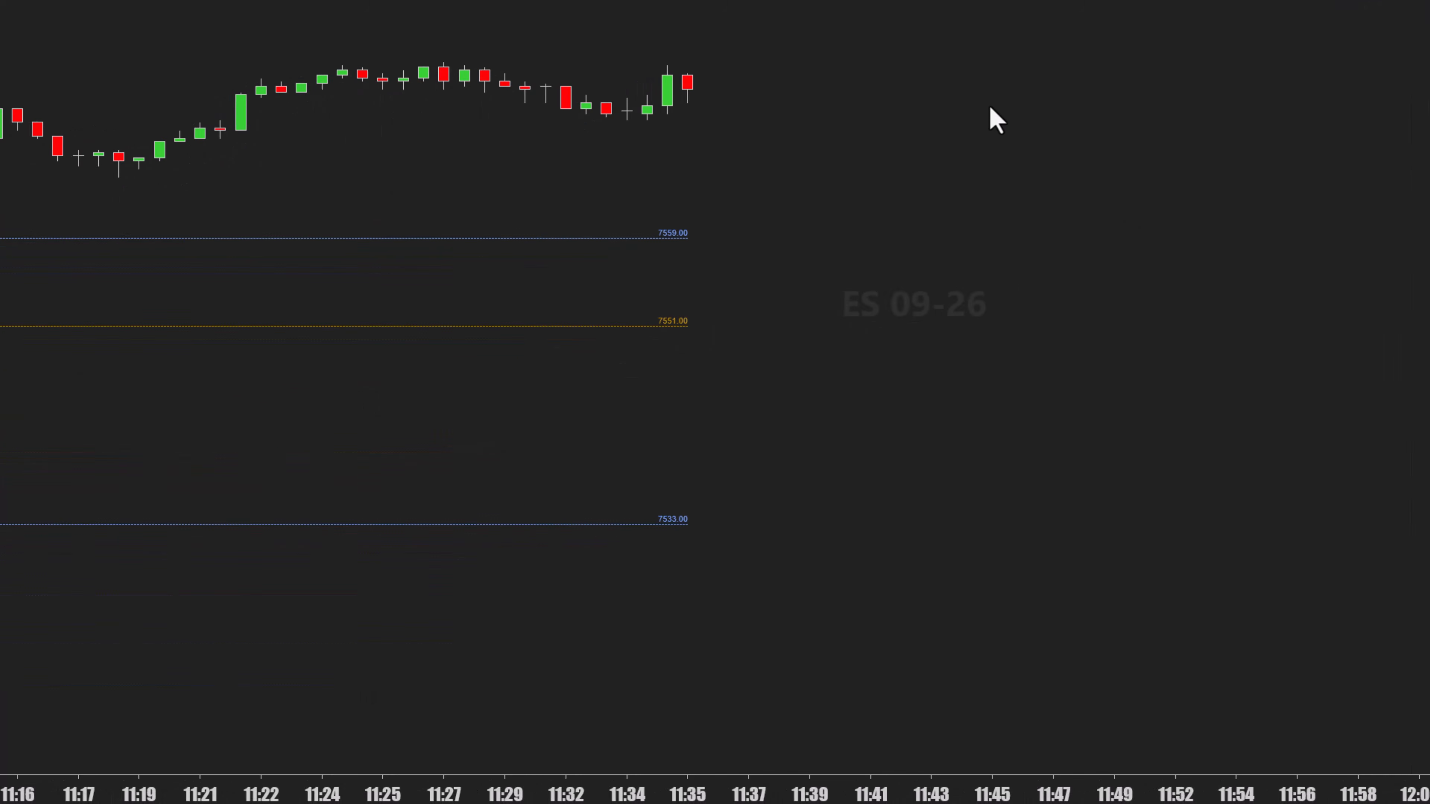
pyautogui.rightClick(990, 107)
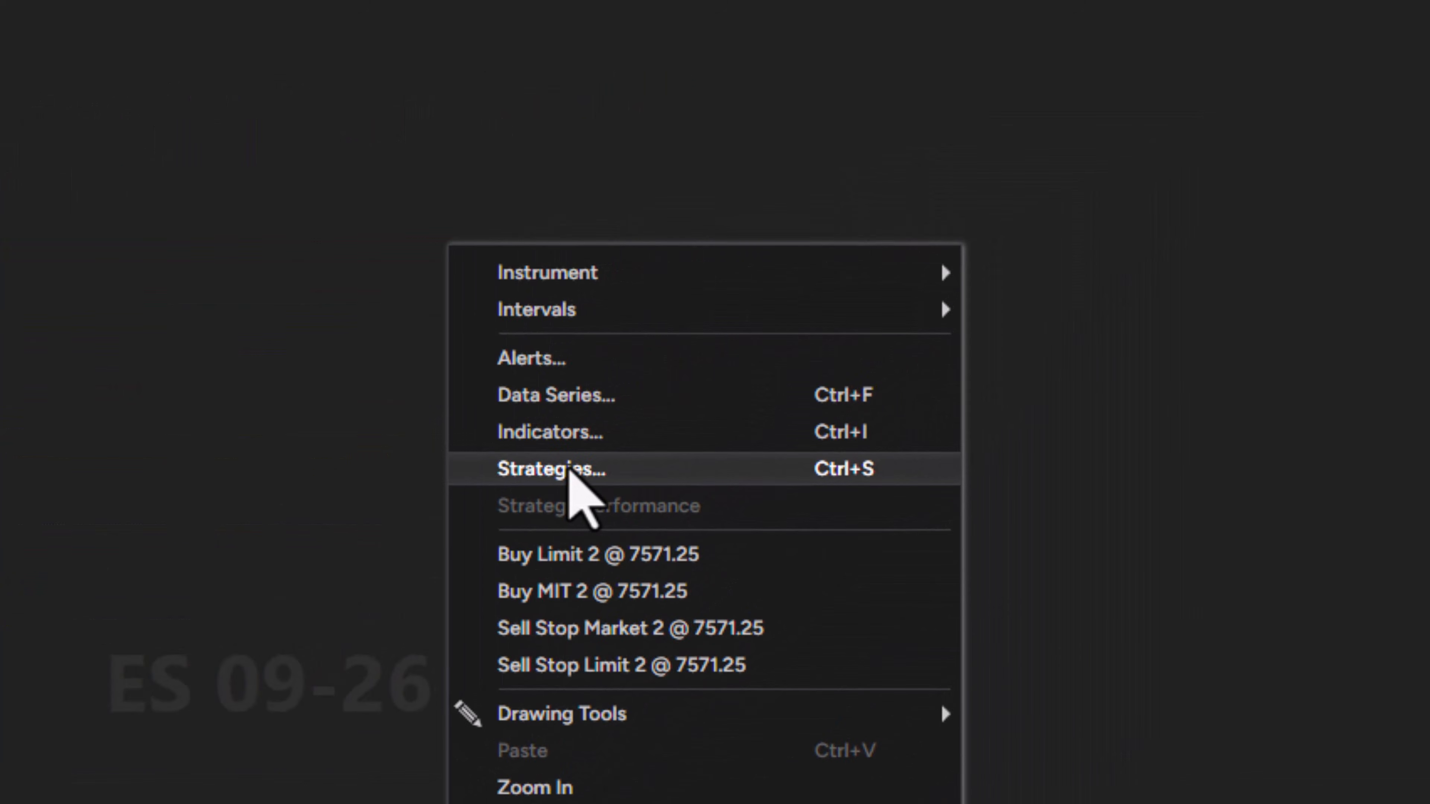
pyautogui.click(591, 471)
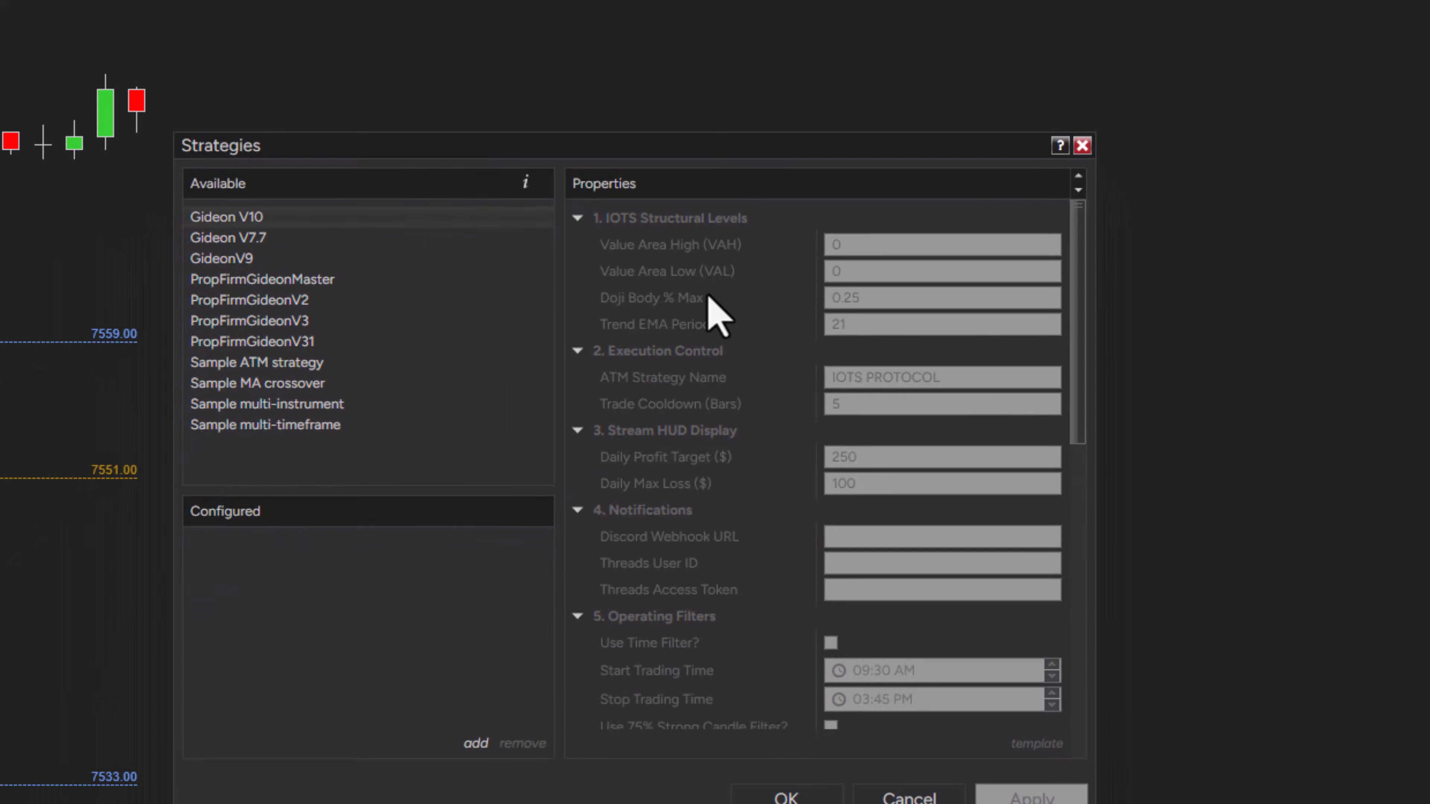
pyautogui.moveTo(563, 146); pyautogui.dragTo(625, 52)
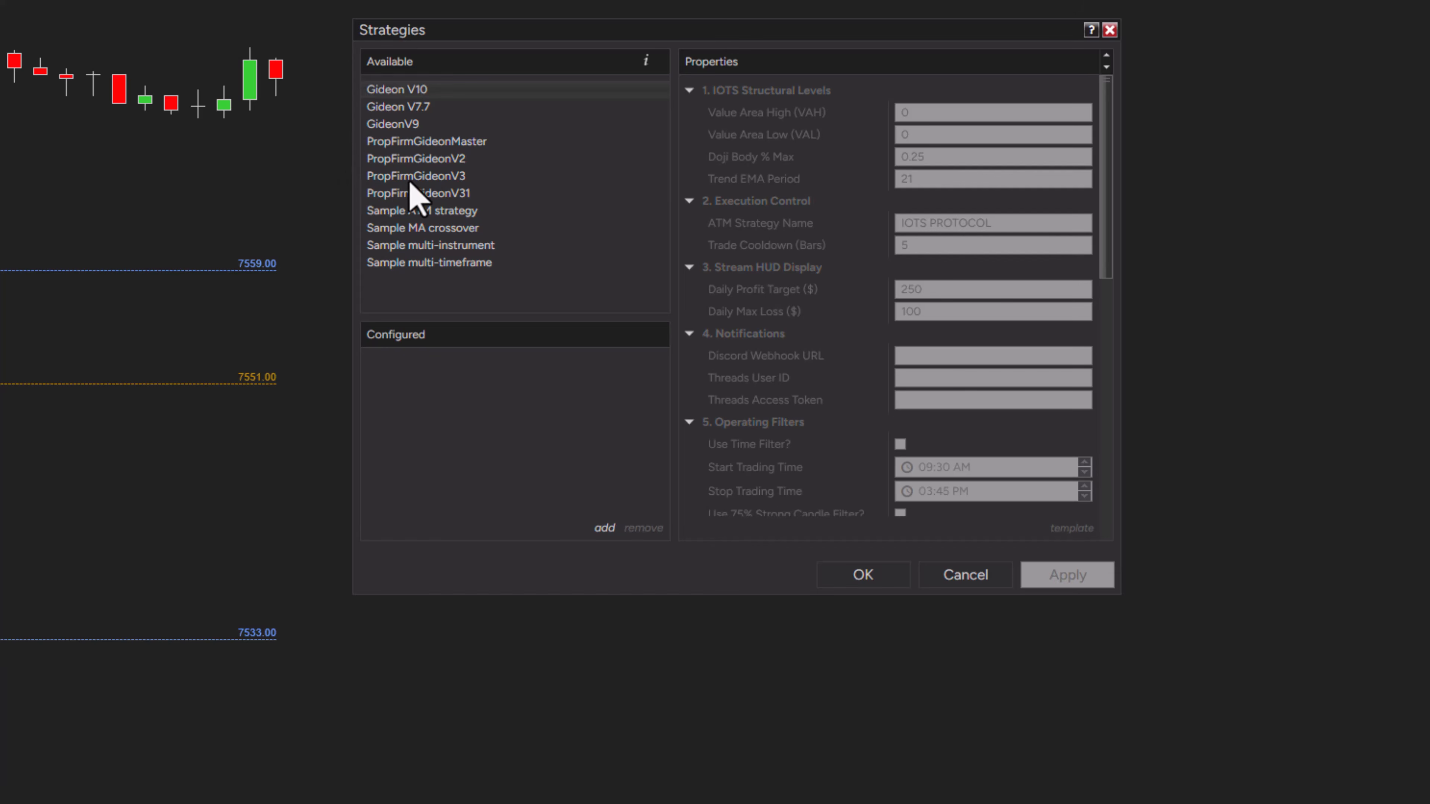
pyautogui.click(426, 179)
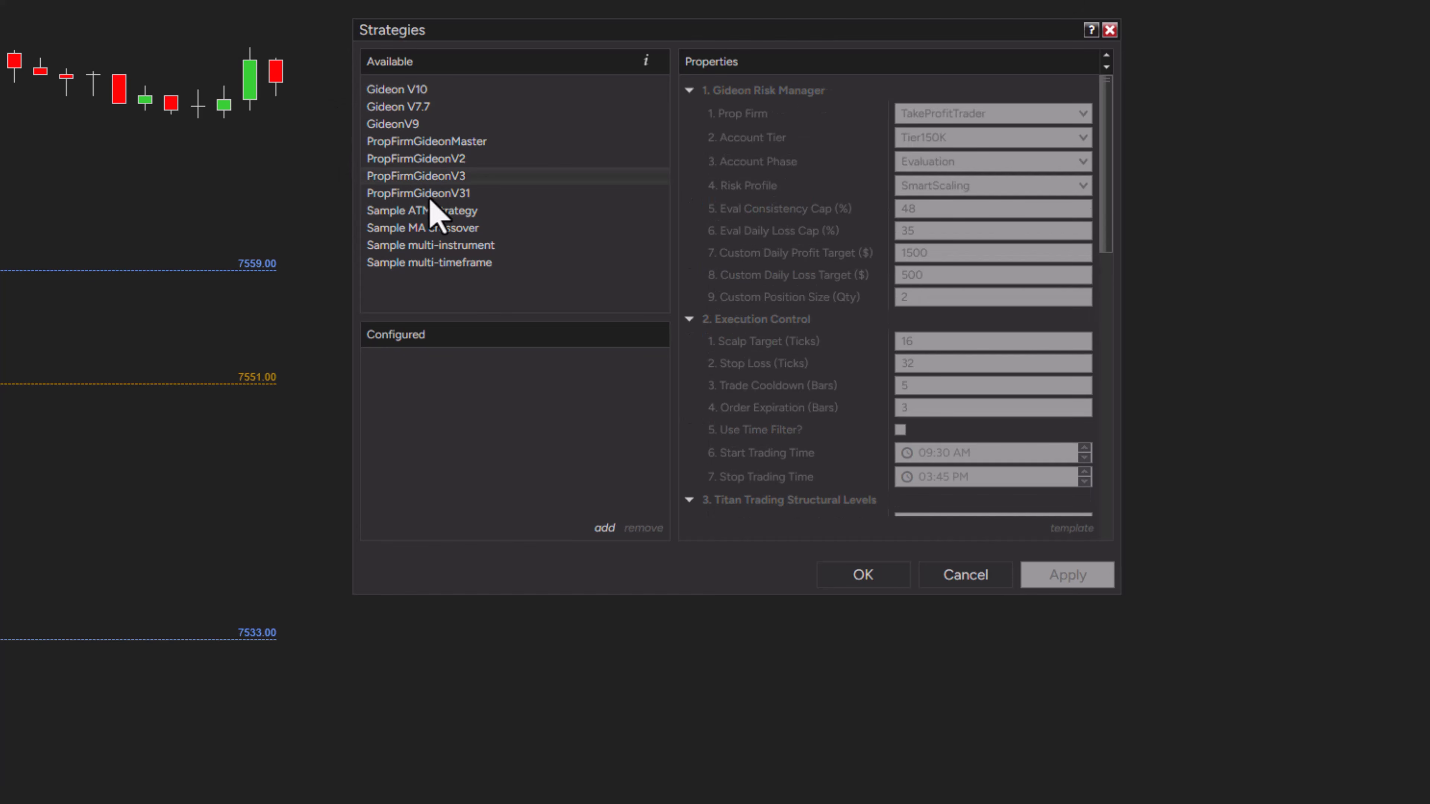
pyautogui.doubleClick(430, 195)
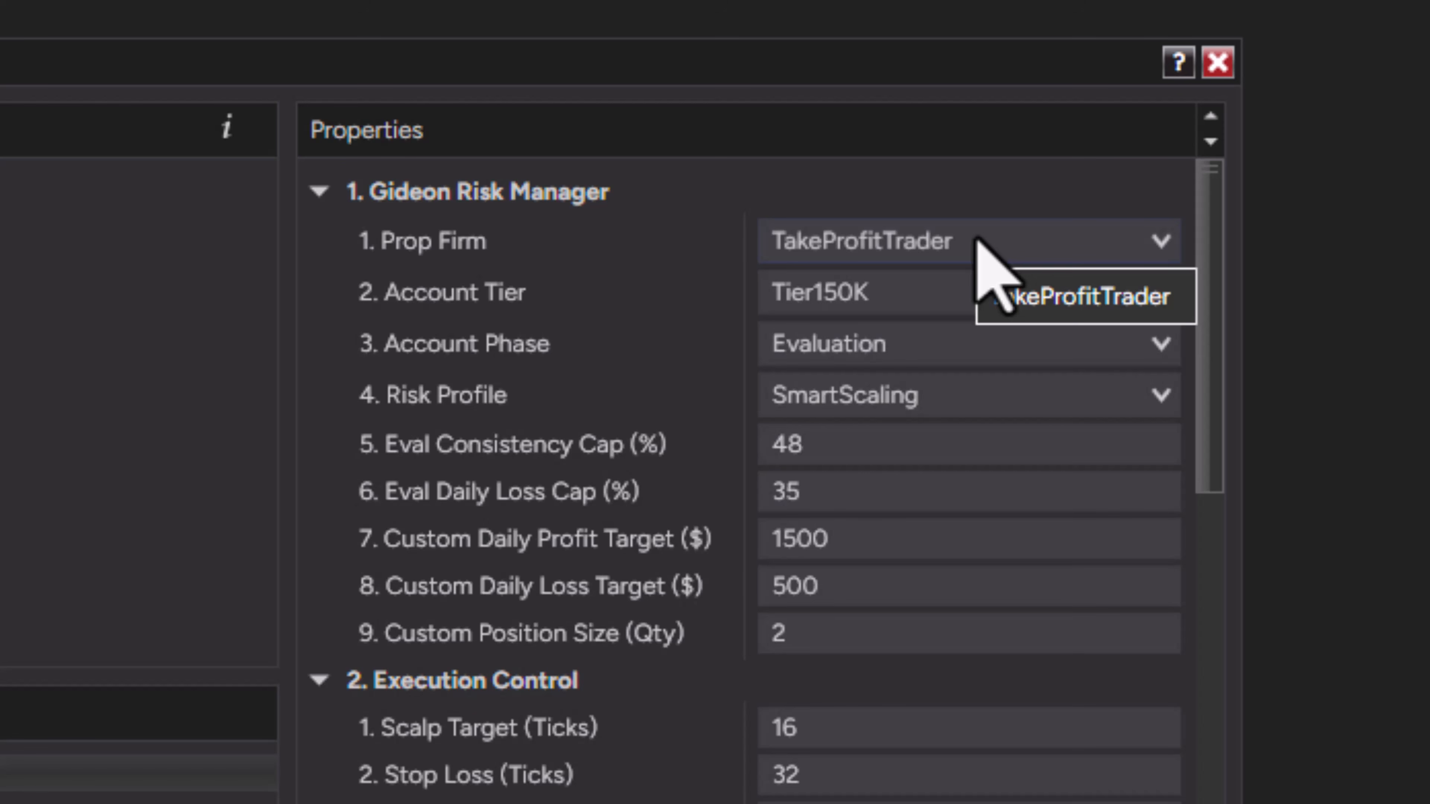
# Configure the Gideon risk manager with TakeProfitTrader as prop firm, Tier150K account tier and Evaluation phase
pyautogui.click(979, 242)
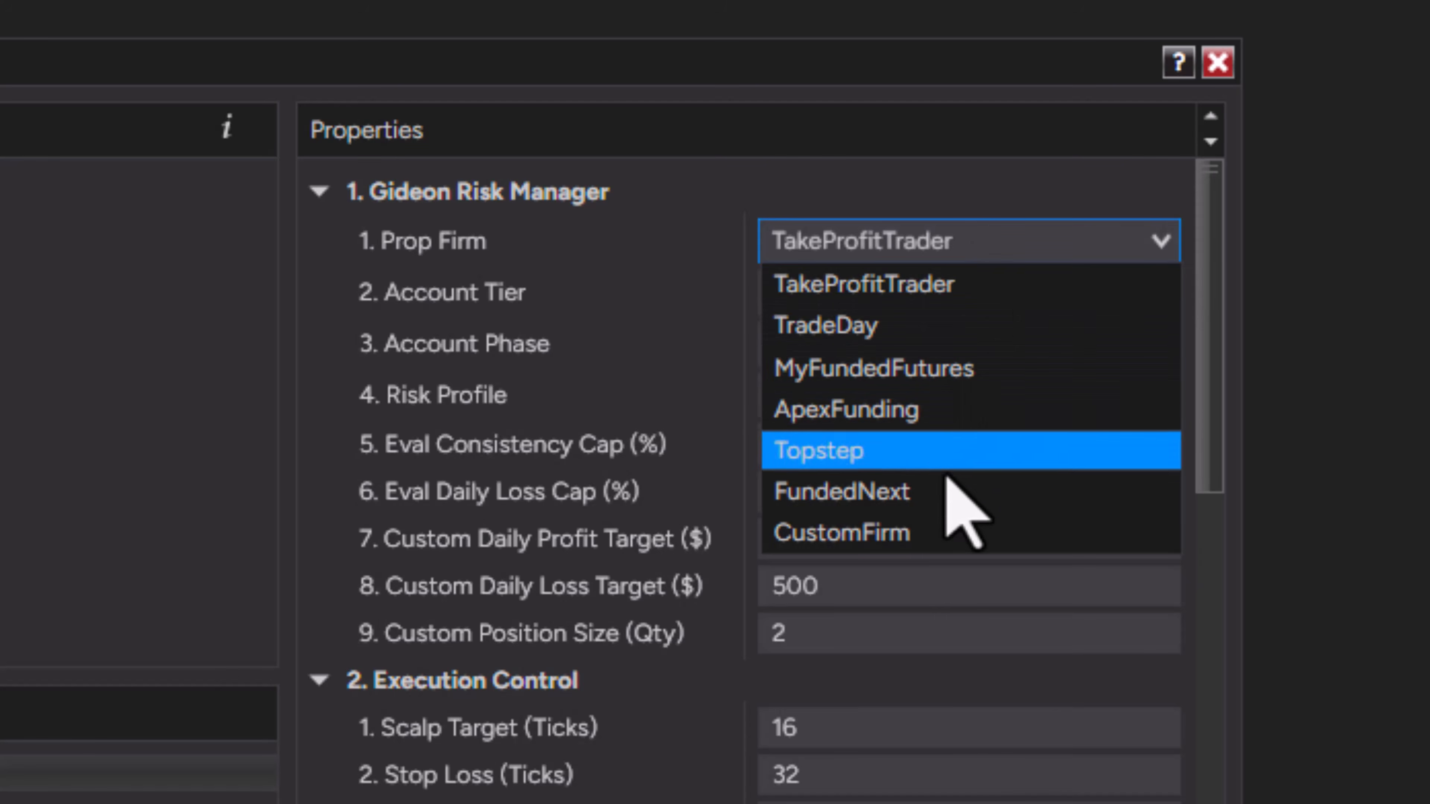
pyautogui.click(1029, 279)
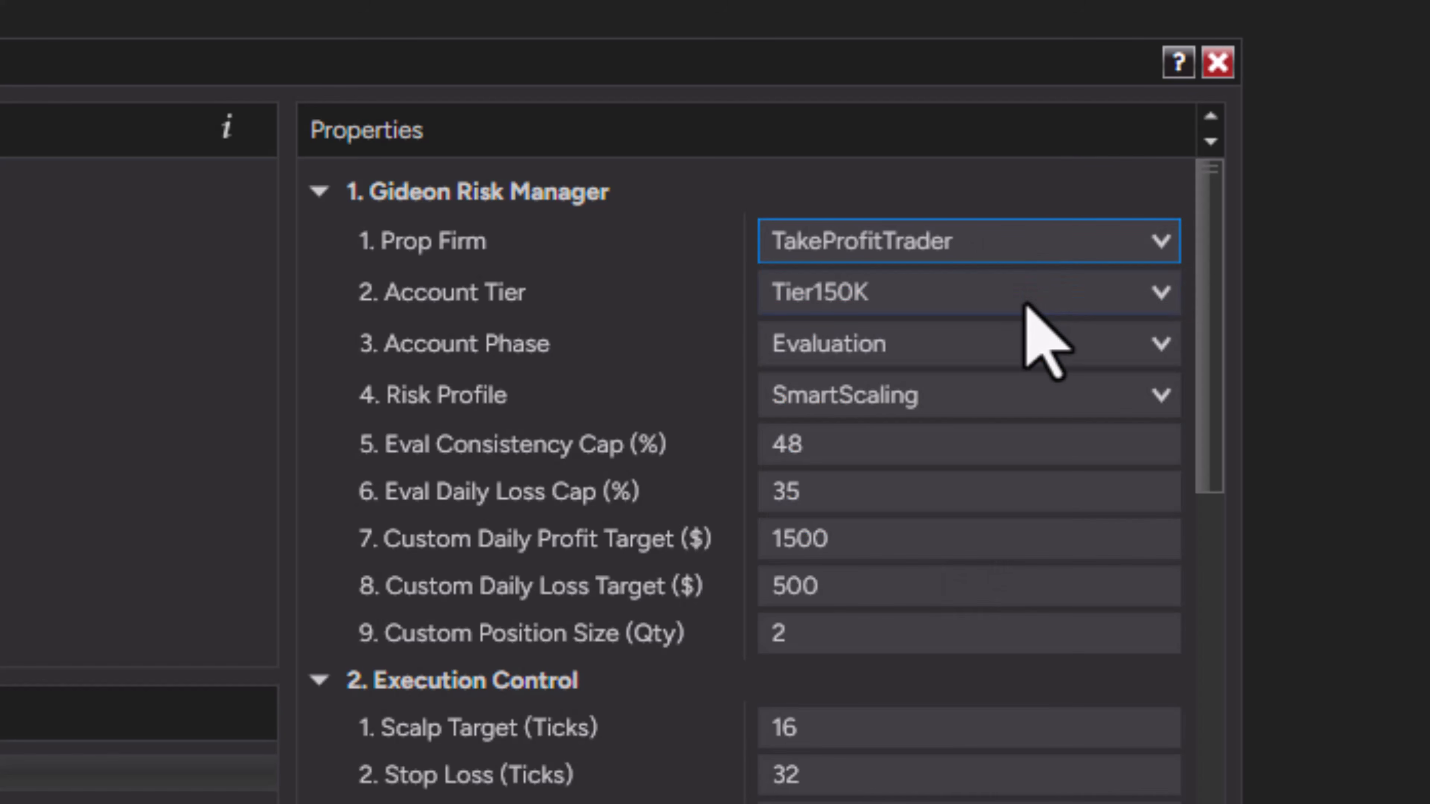
pyautogui.click(1028, 307)
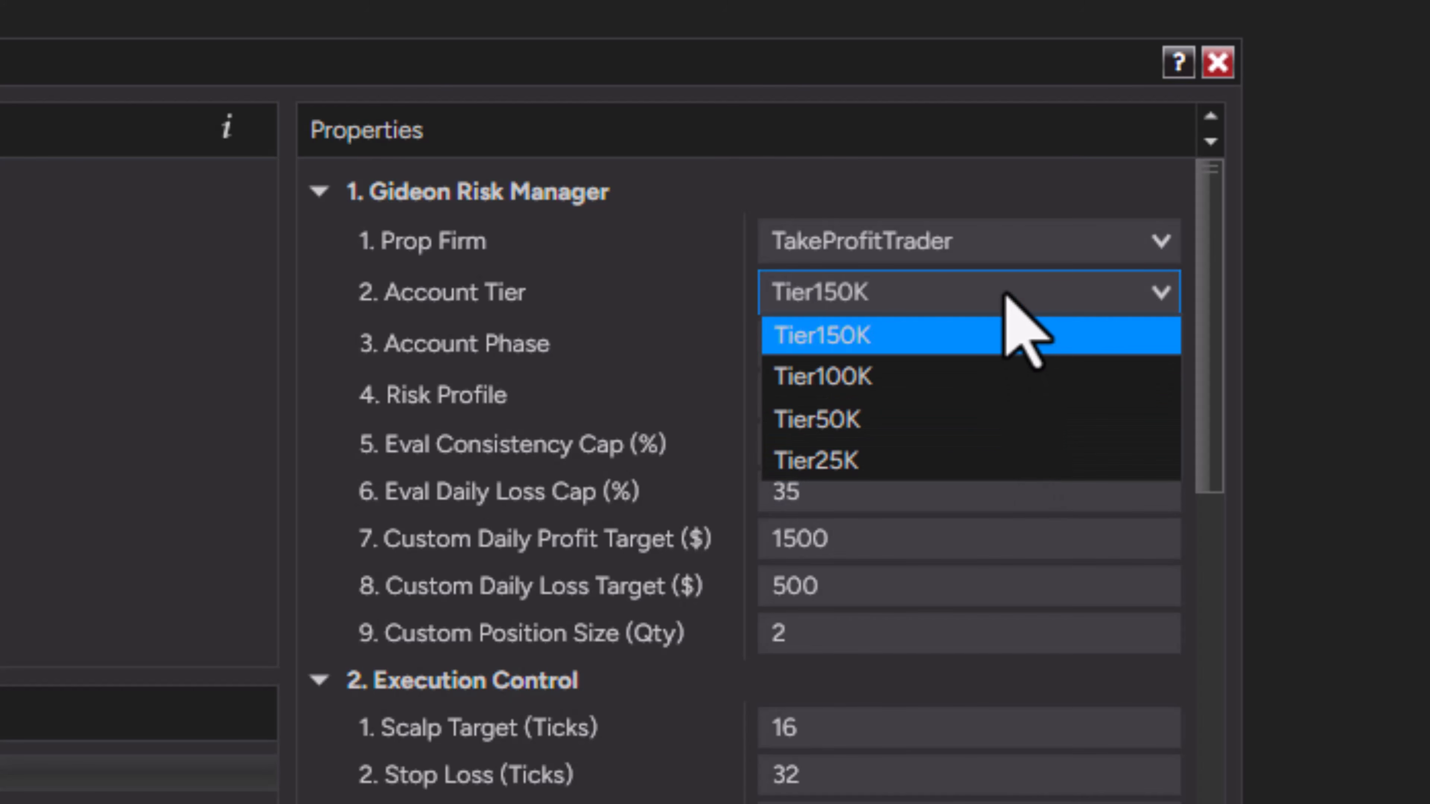
pyautogui.click(1008, 316)
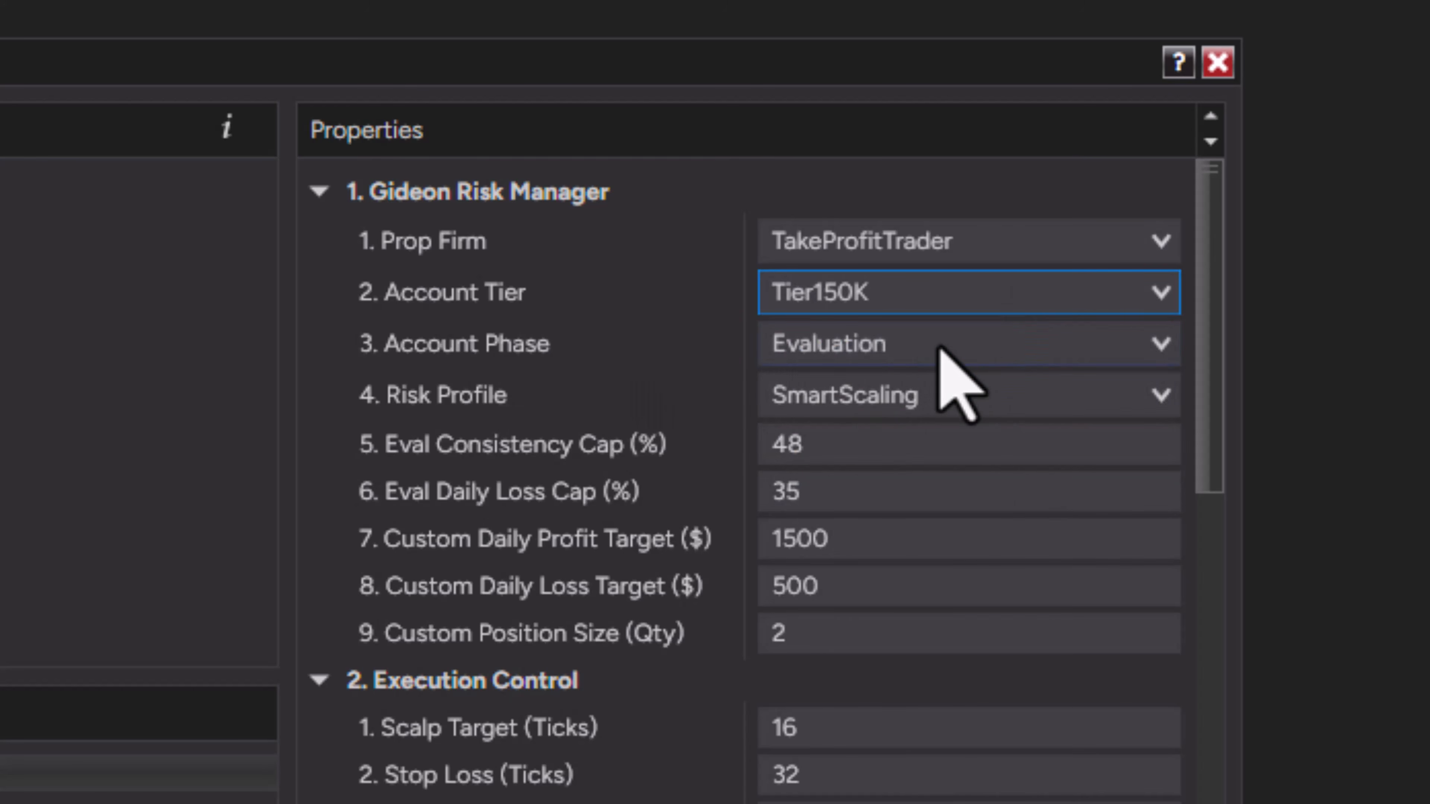
pyautogui.click(977, 341)
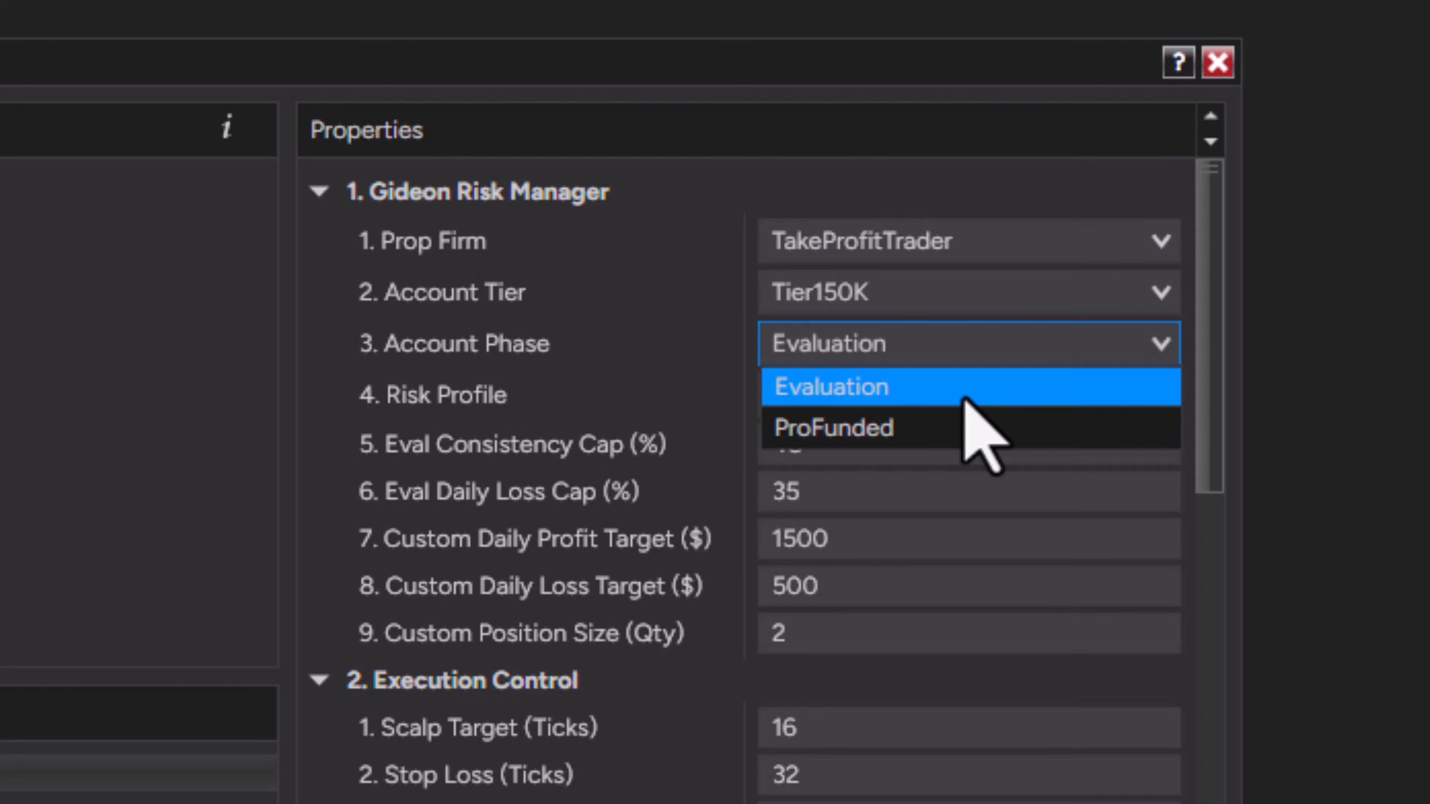
pyautogui.click(958, 378)
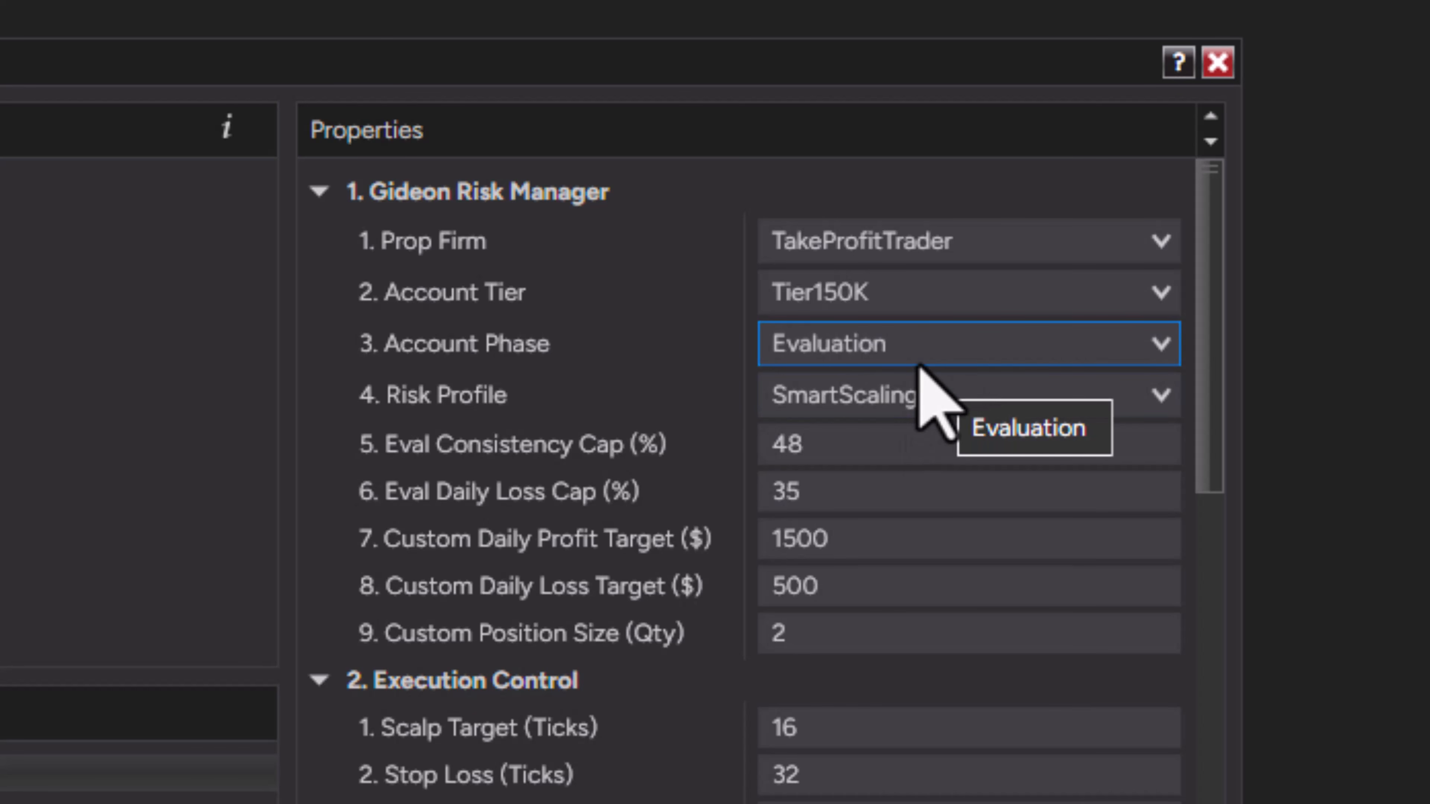
# Set the Titan structural levels: Value Area High to 7559 and Value Area Low to 7533
pyautogui.scroll(-5, 928, 438)
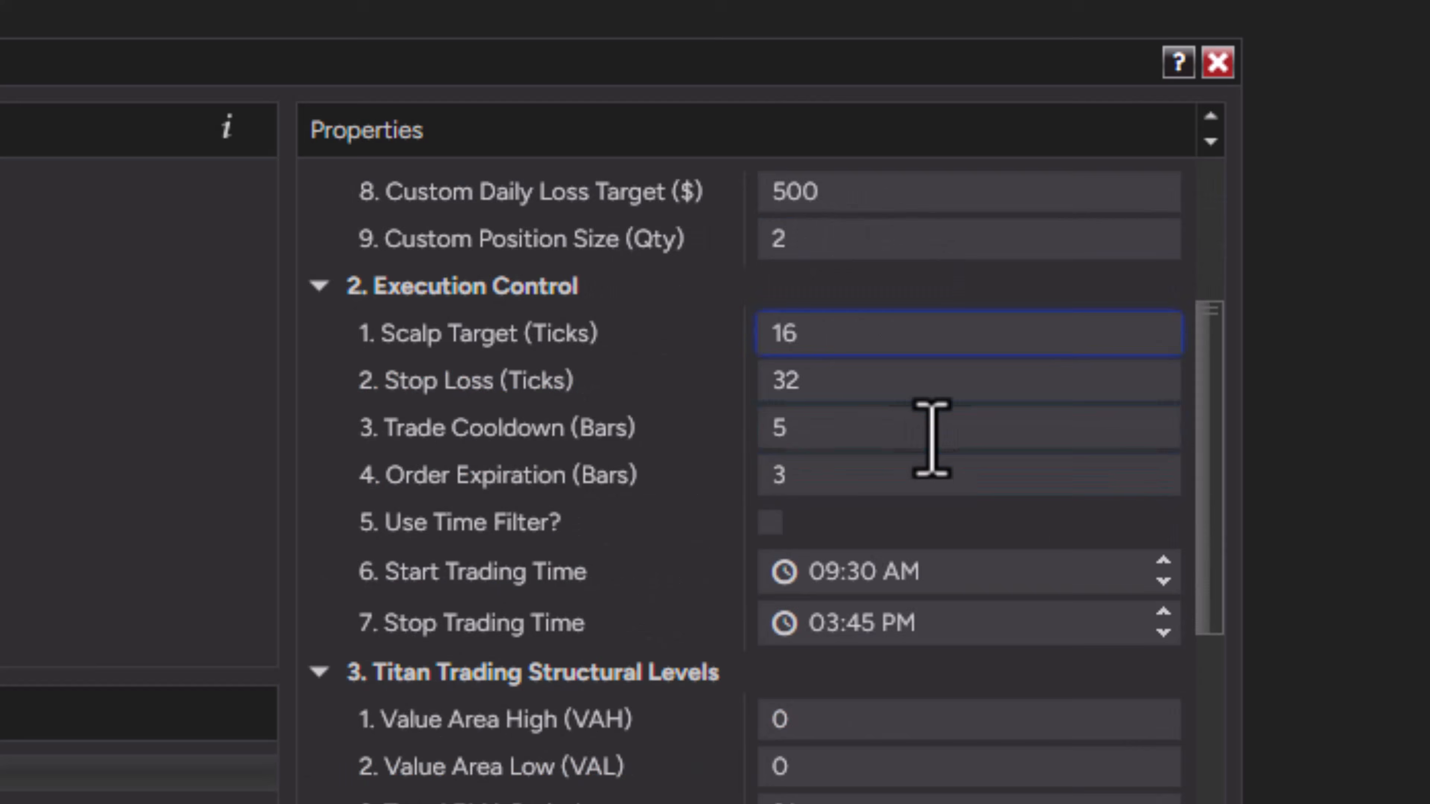
pyautogui.scroll(-1, 932, 437)
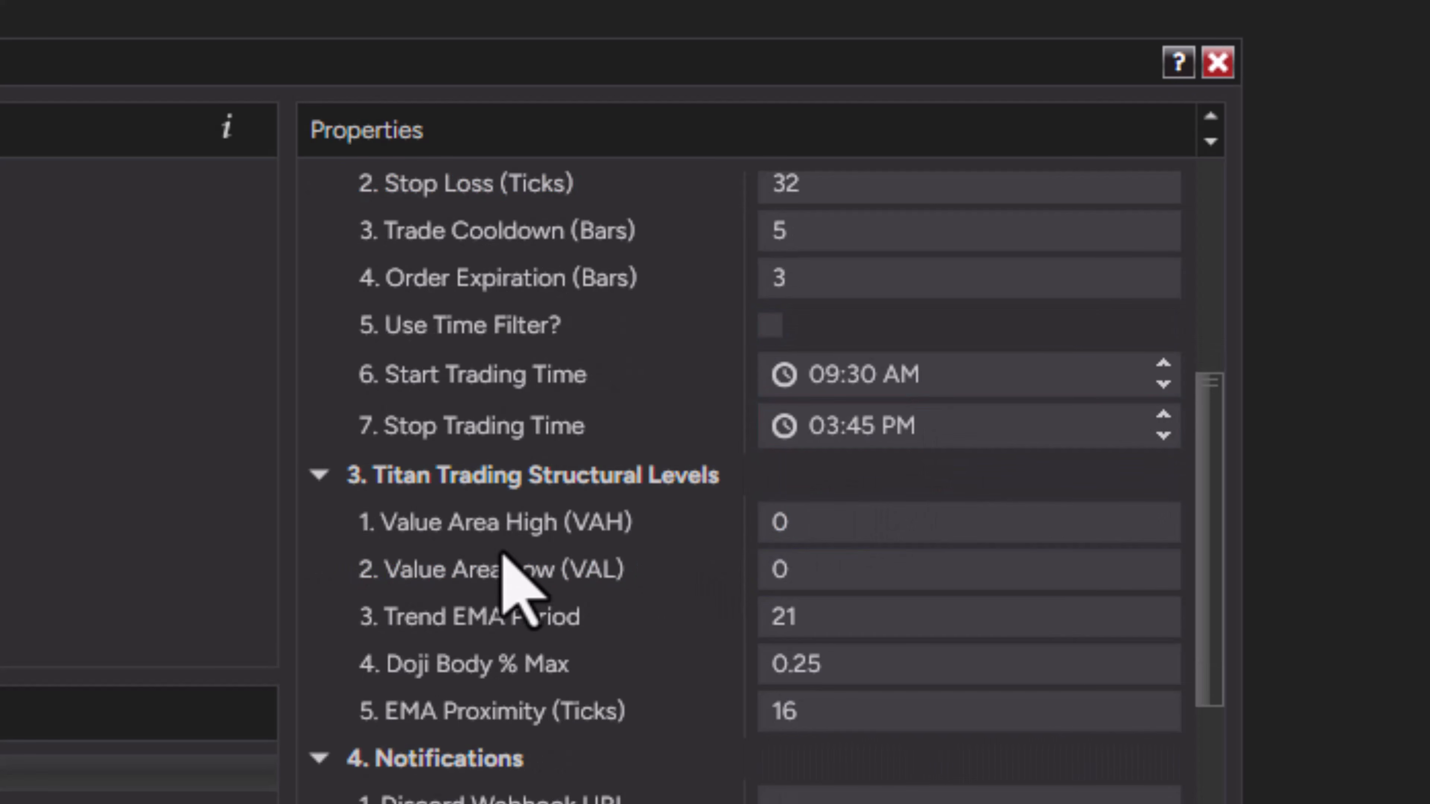
pyautogui.click(843, 521)
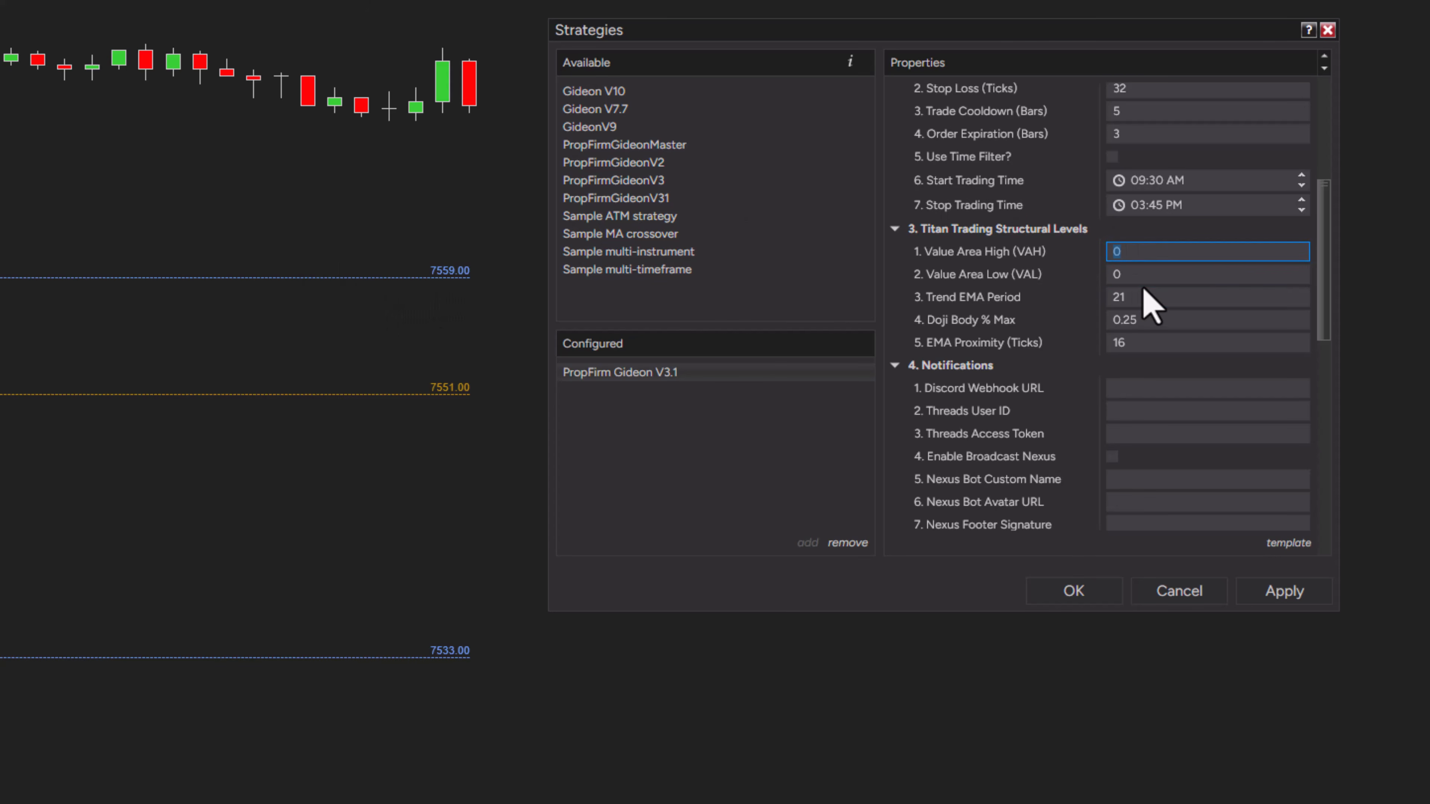
pyautogui.write('7559')
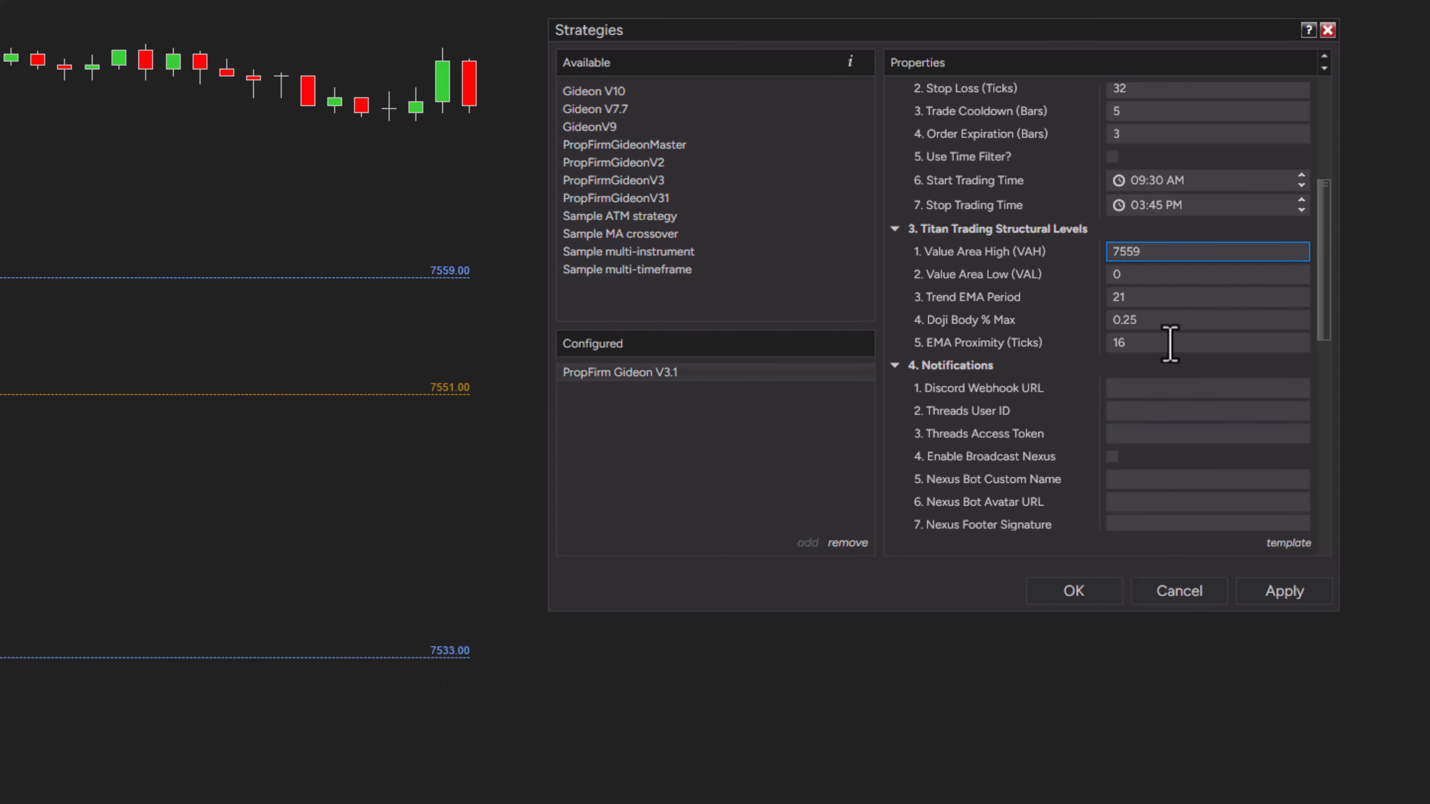
pyautogui.click(1136, 276)
pyautogui.write('7533')
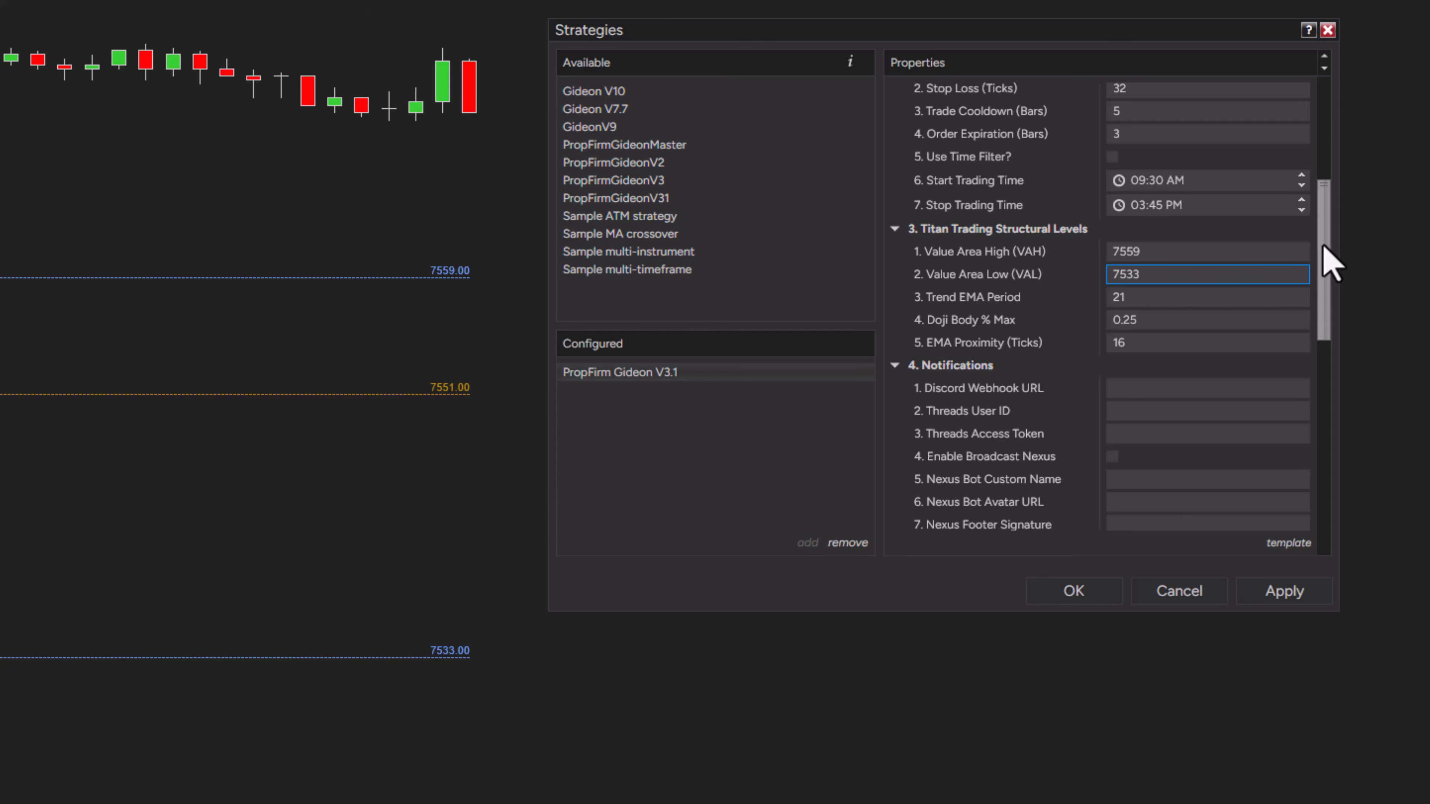
# Examine the notification fields for Discord webhook and Threads credentials and the setup section below
pyautogui.scroll(-3, 1325, 259)
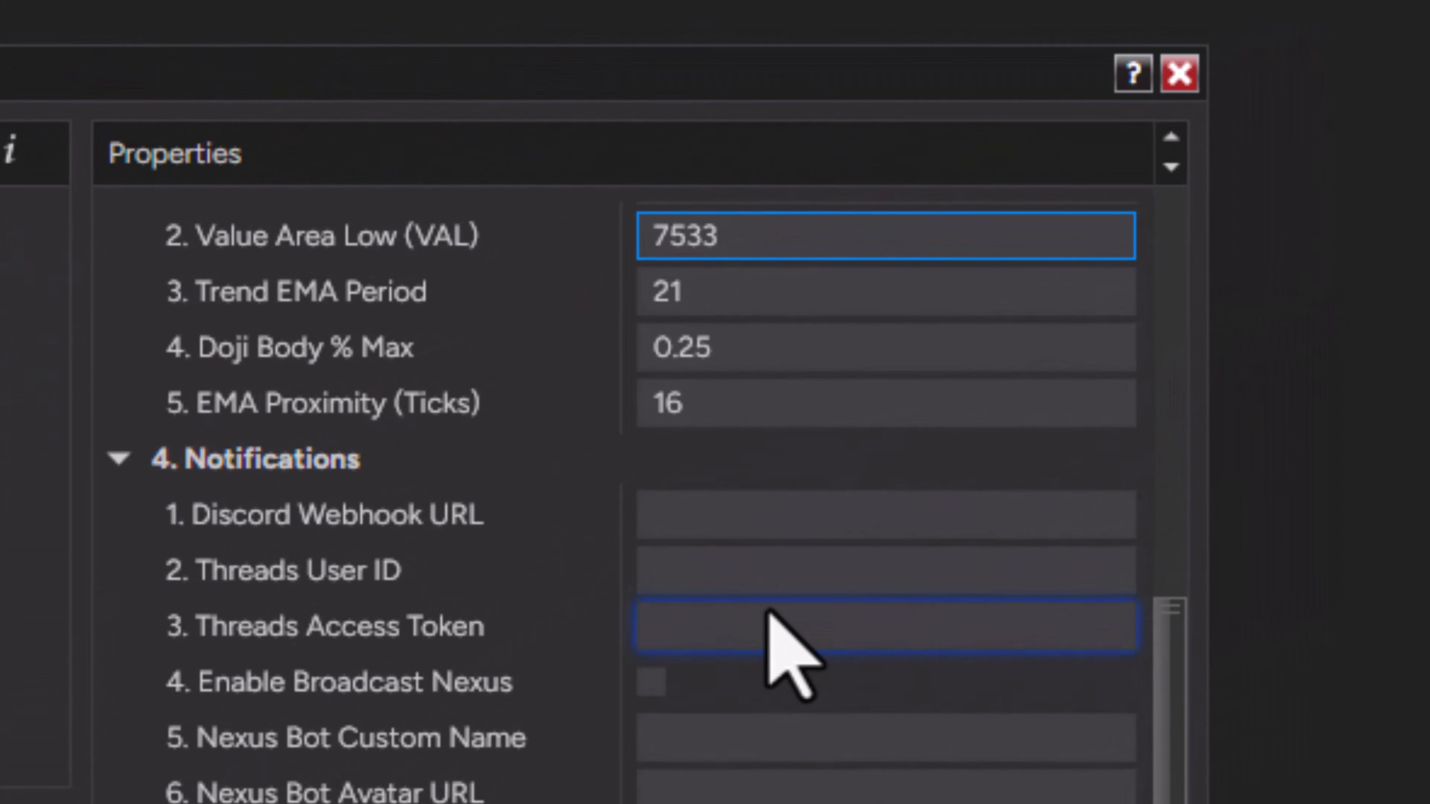
pyautogui.click(726, 506)
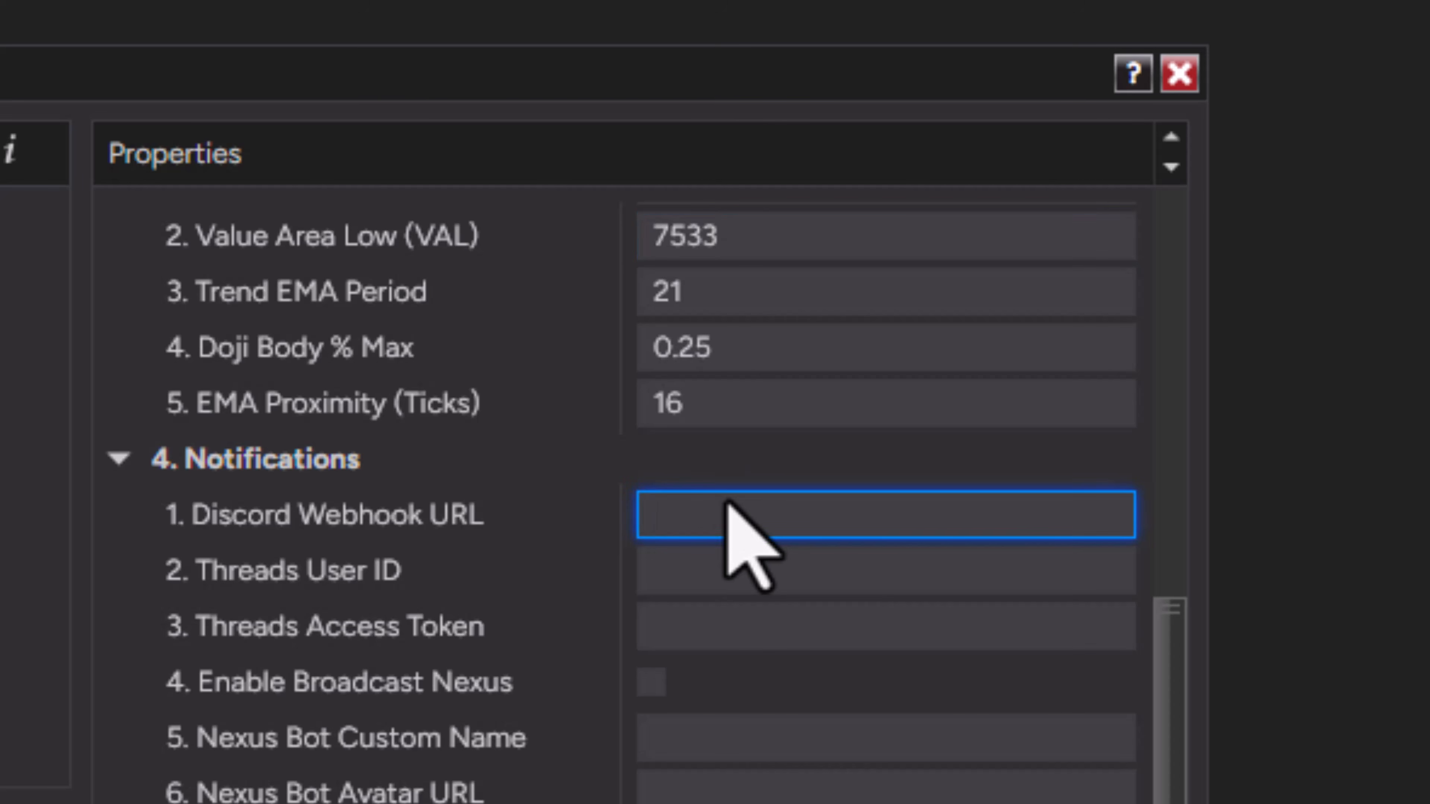
pyautogui.click(706, 583)
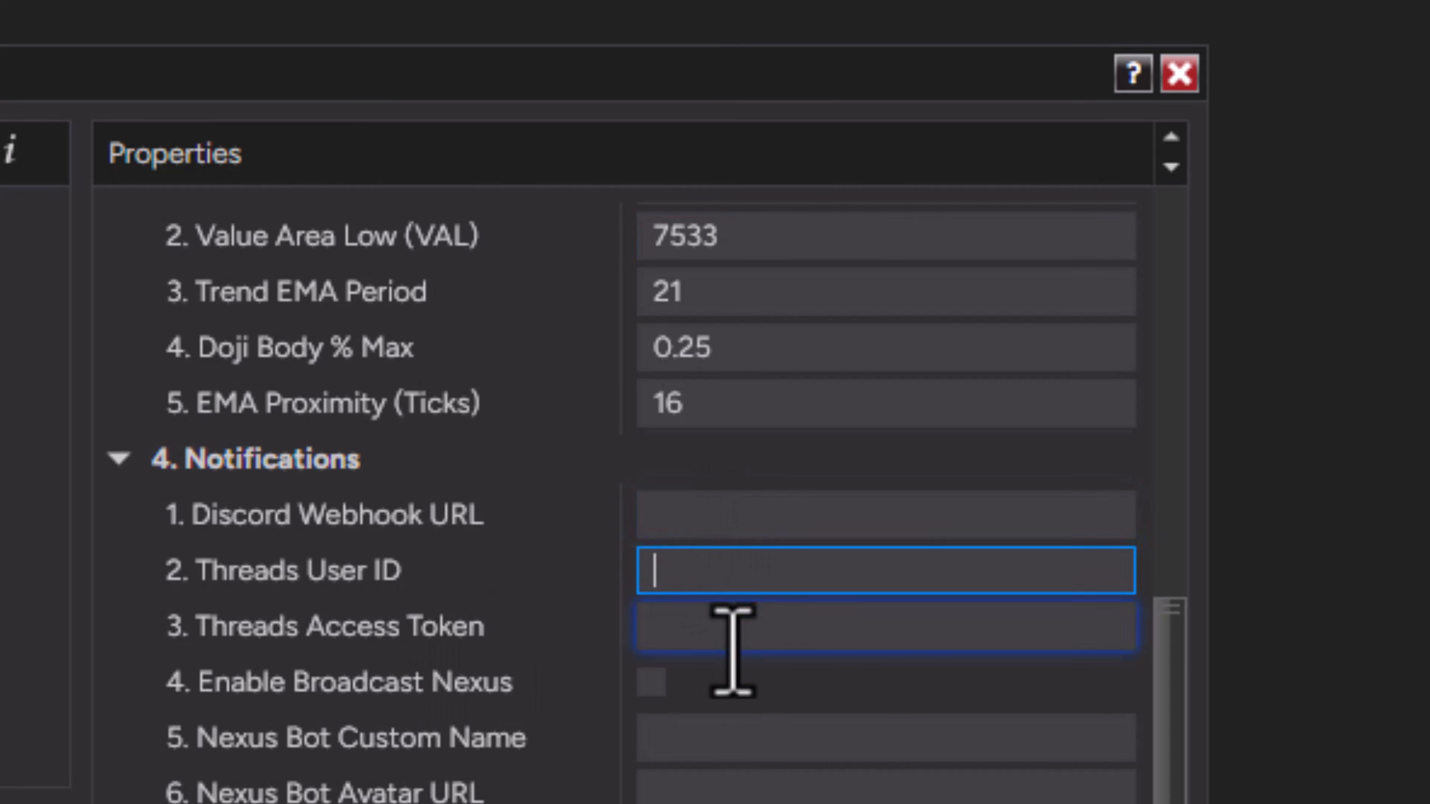
pyautogui.click(732, 645)
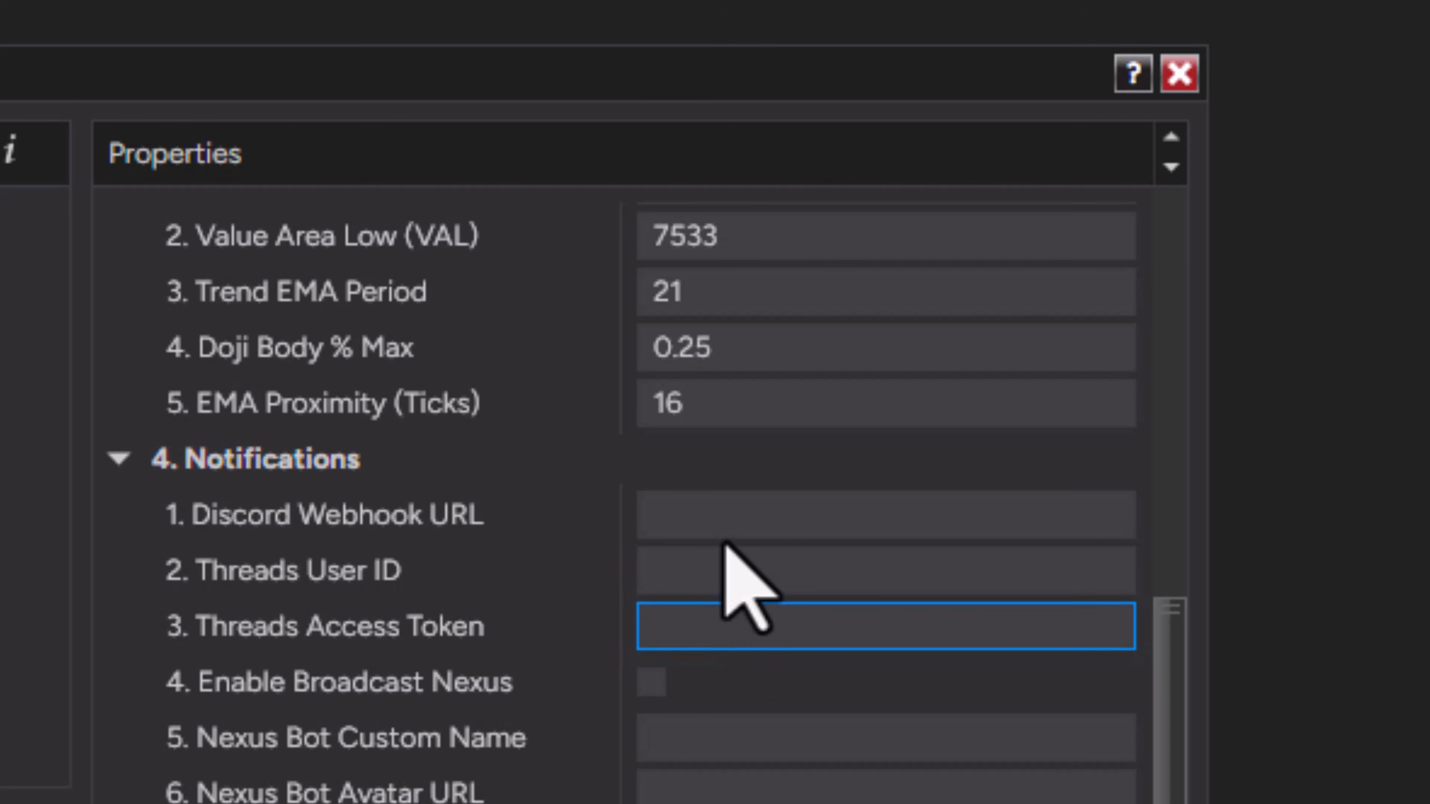
pyautogui.click(723, 518)
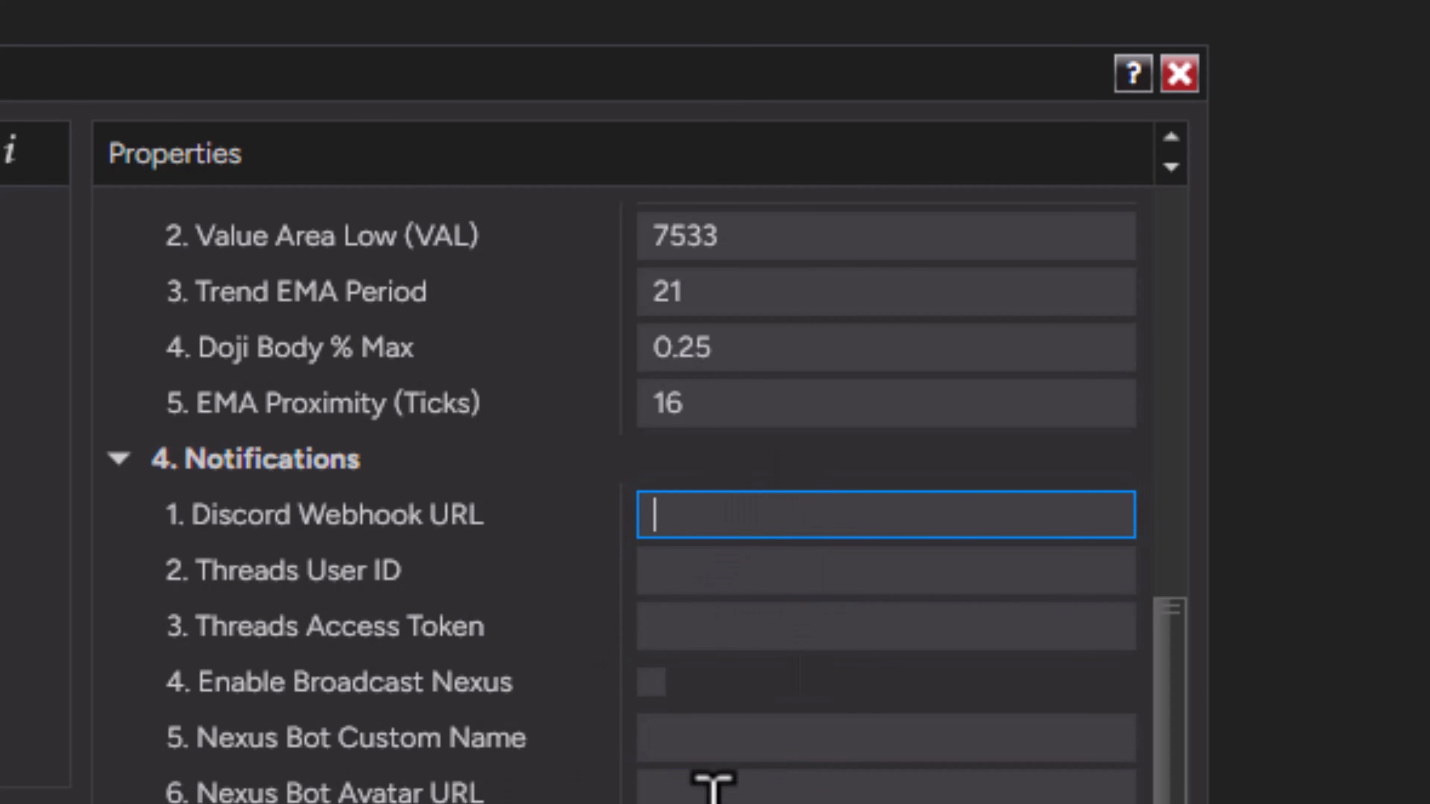
pyautogui.scroll(-1, 1174, 729)
pyautogui.scroll(-10, 1176, 727)
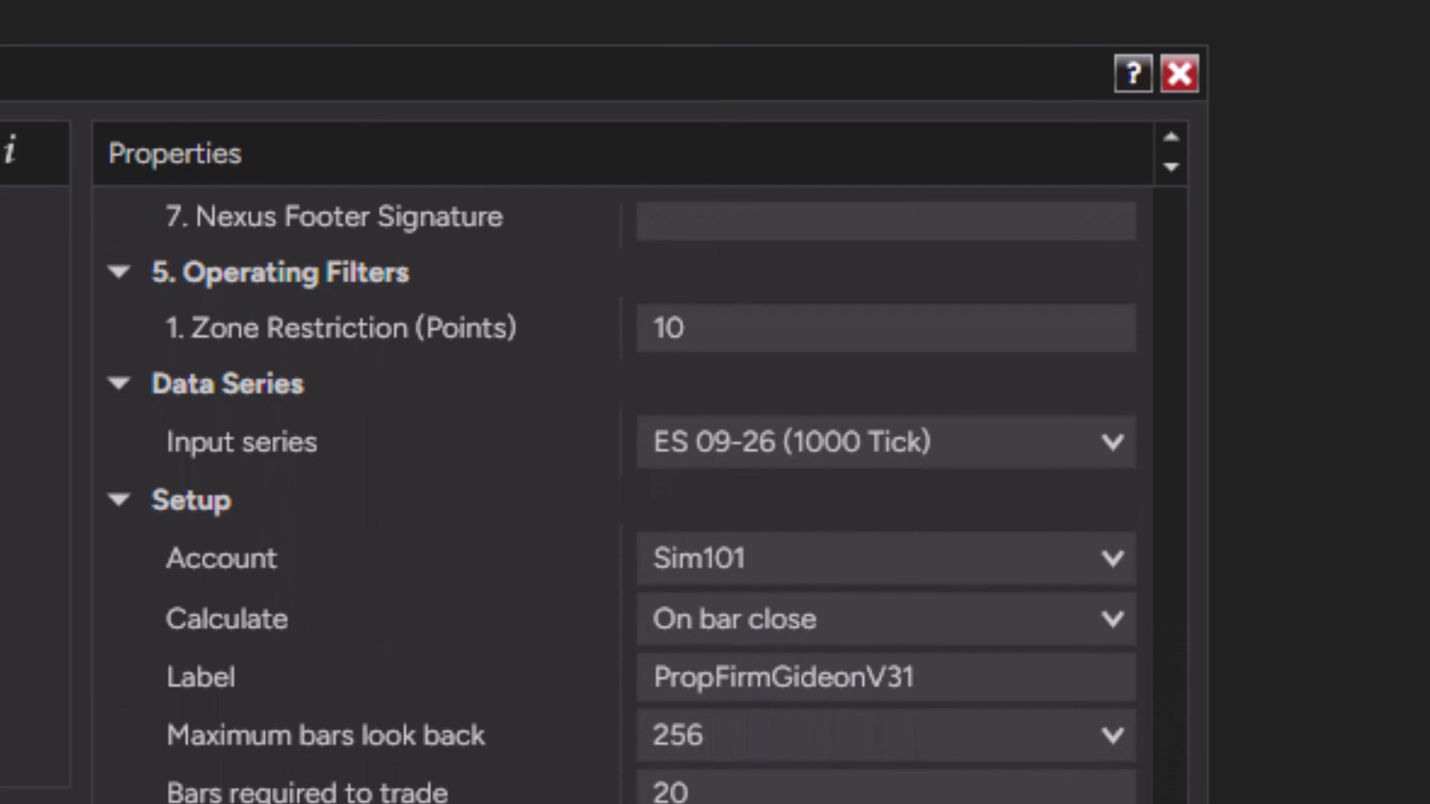
pyautogui.scroll(1, 620, 503)
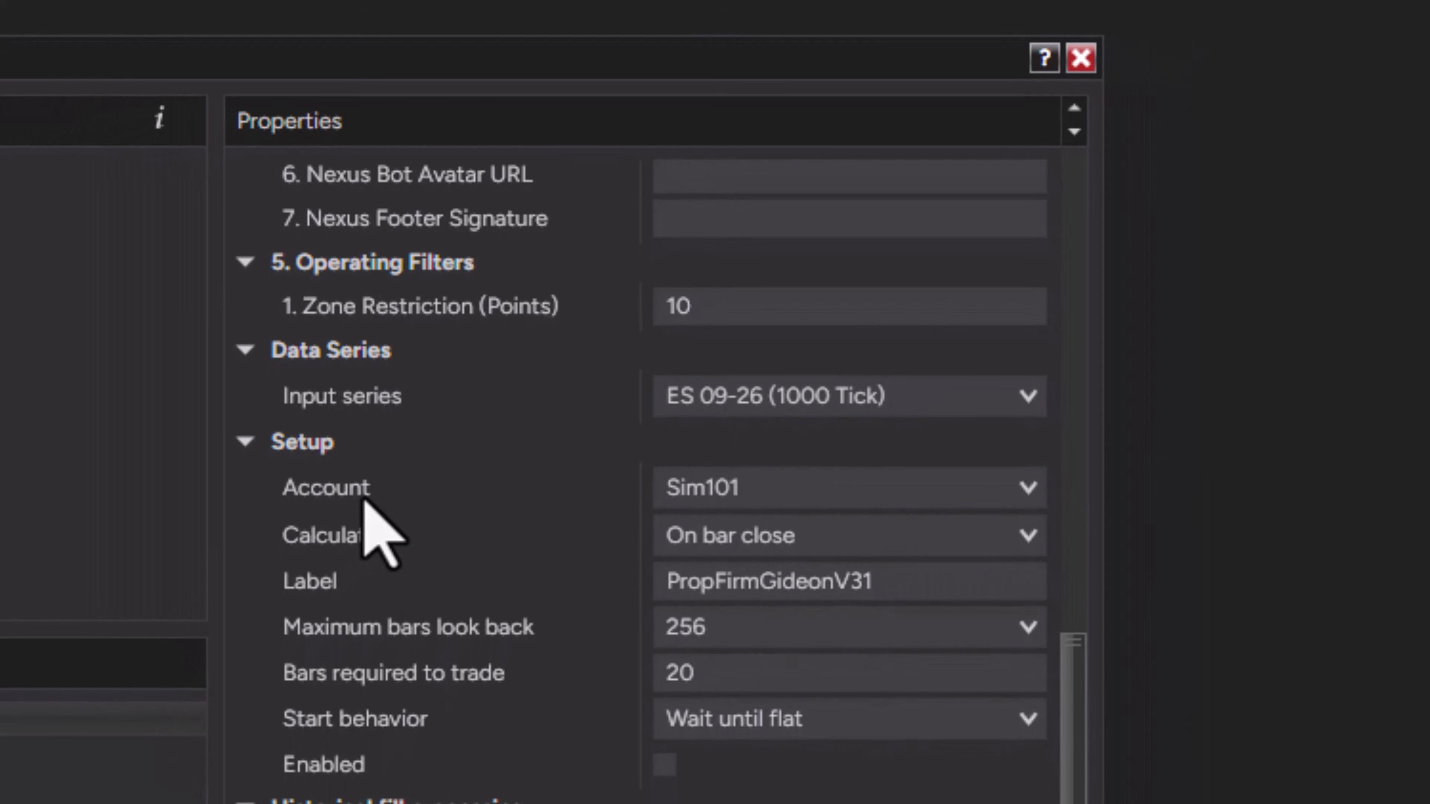
# Assign the strategy to the SimTitanTradingFinTech account, enable it, and apply and confirm the settings
pyautogui.click(819, 478)
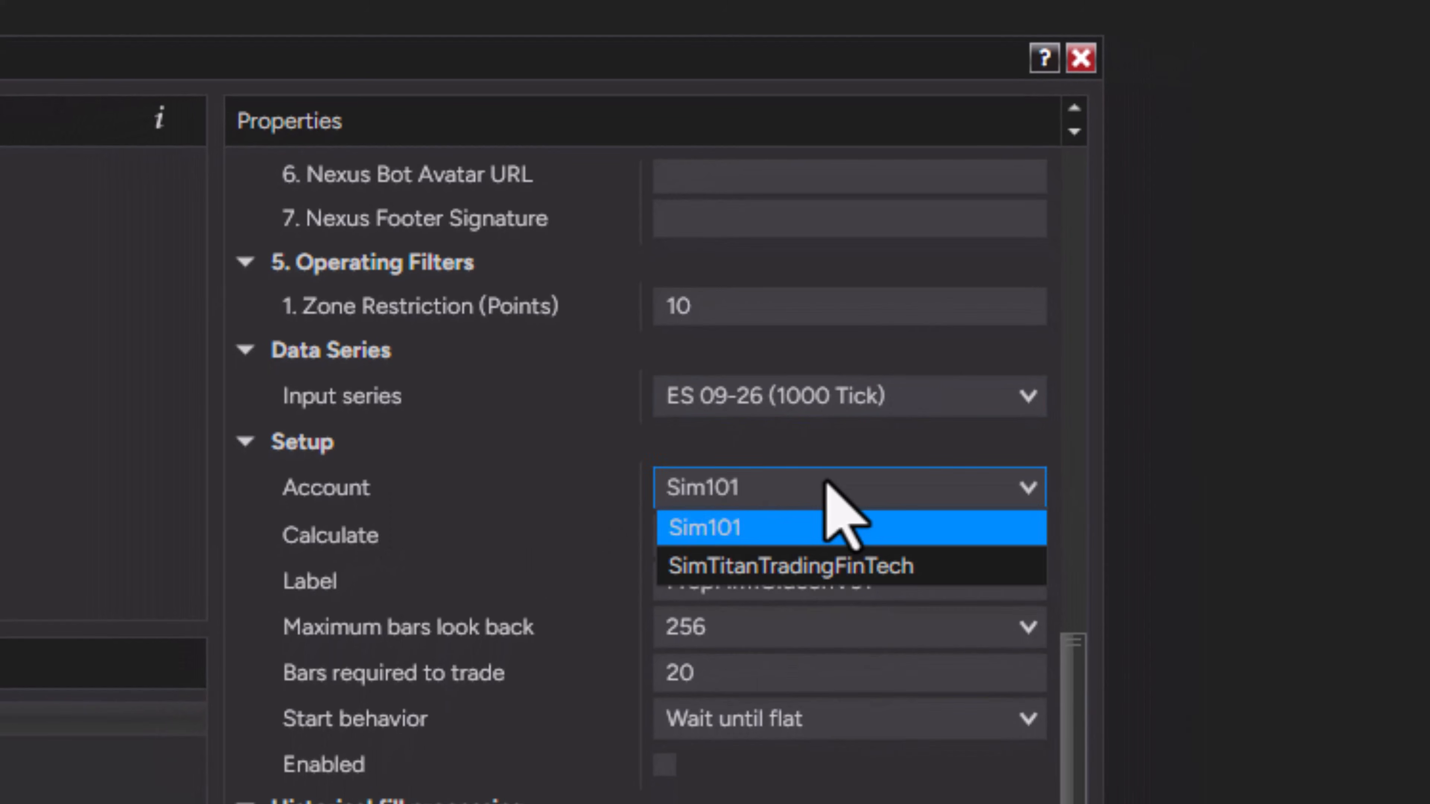
pyautogui.click(838, 566)
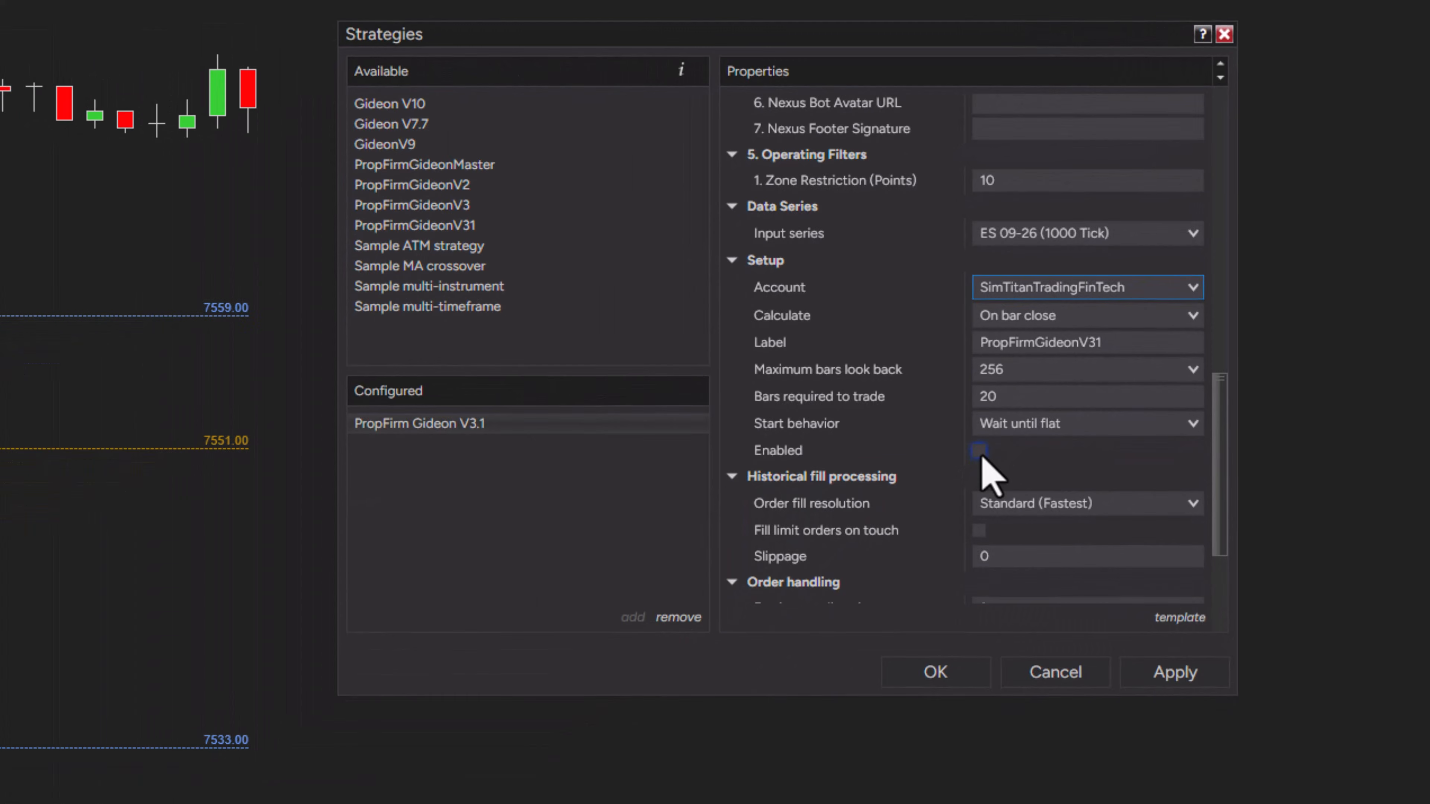
pyautogui.click(979, 451)
pyautogui.click(1173, 673)
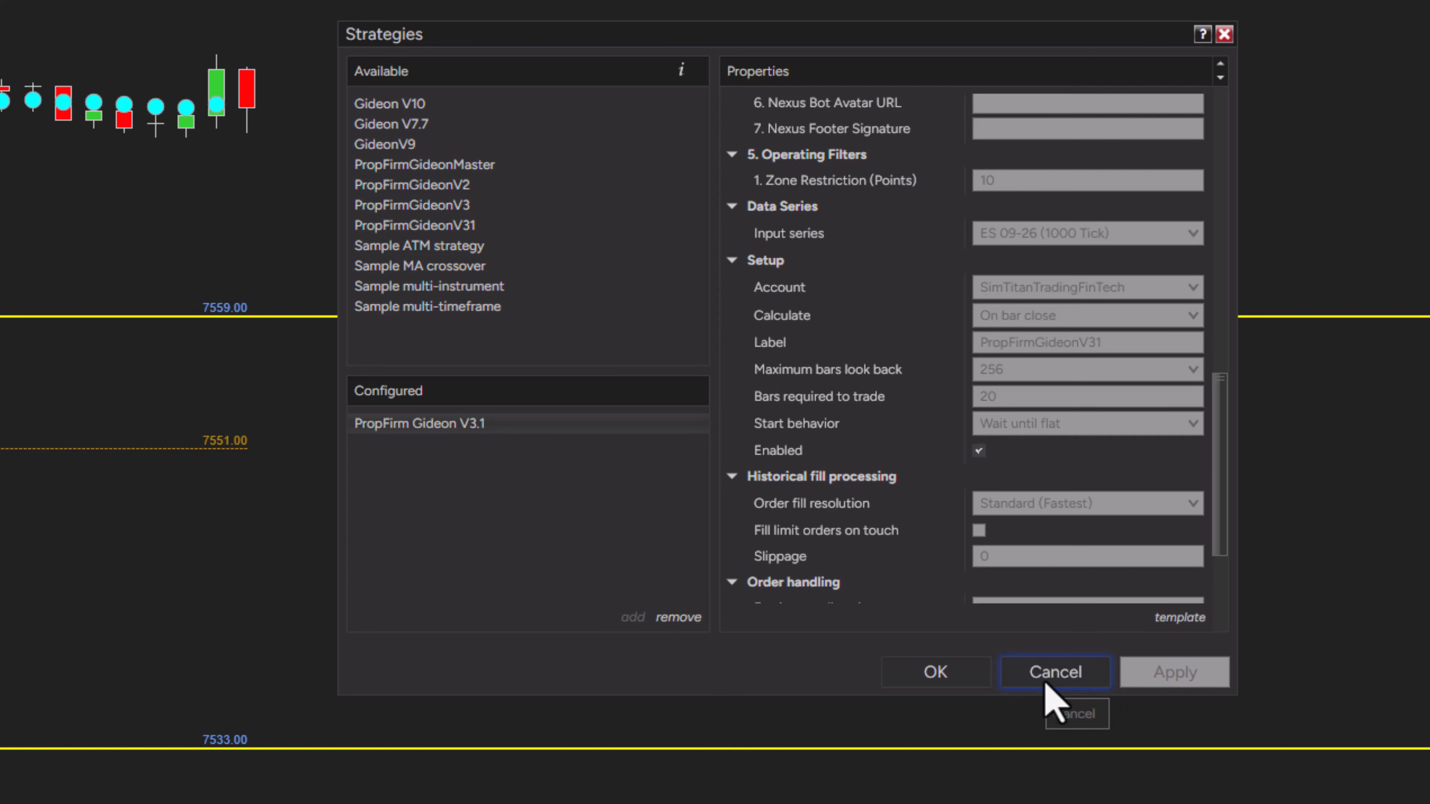
pyautogui.click(947, 675)
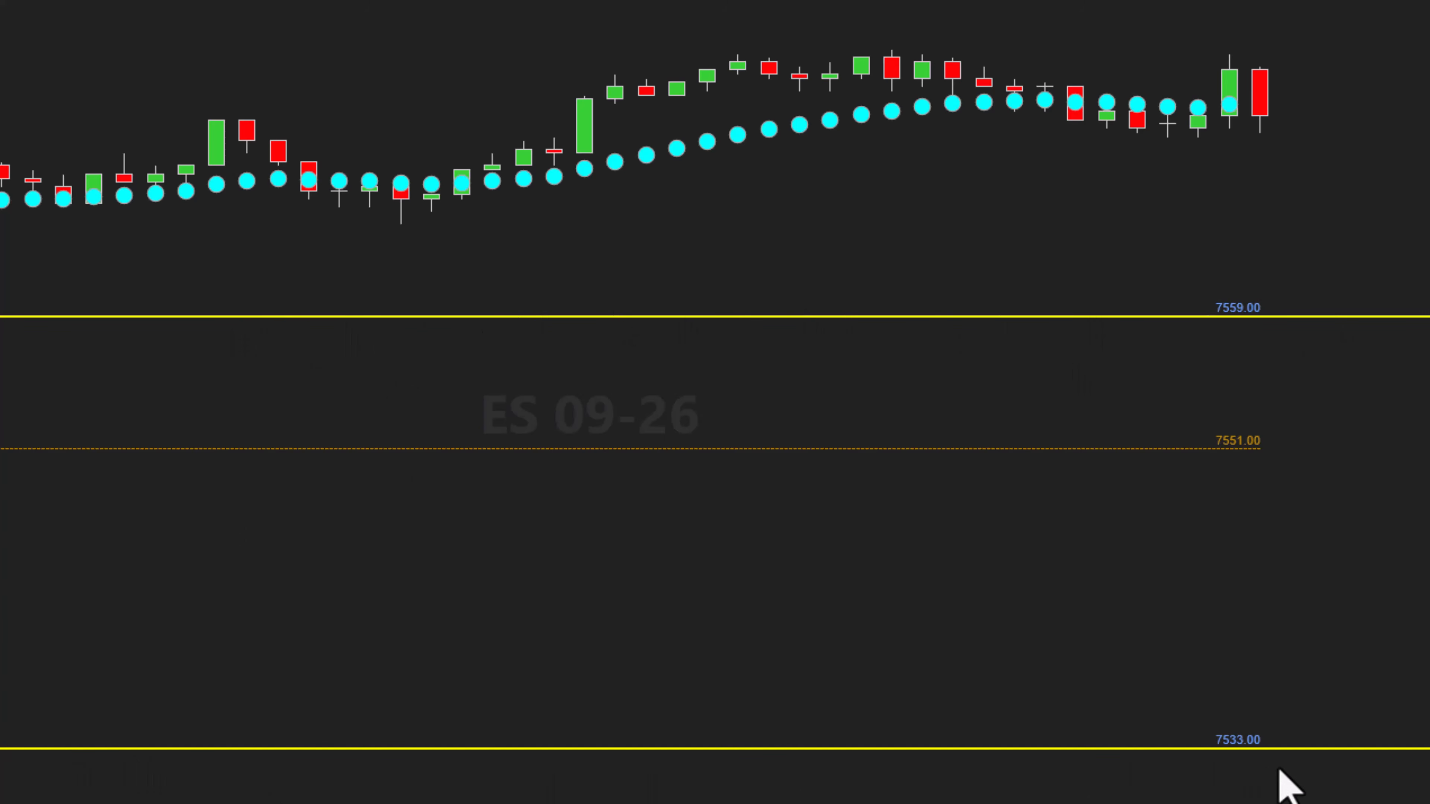
# Scroll through the strategy properties to review the risk manager, notification and setup sections
pyautogui.moveTo(1424, 564); pyautogui.dragTo(1424, 403)
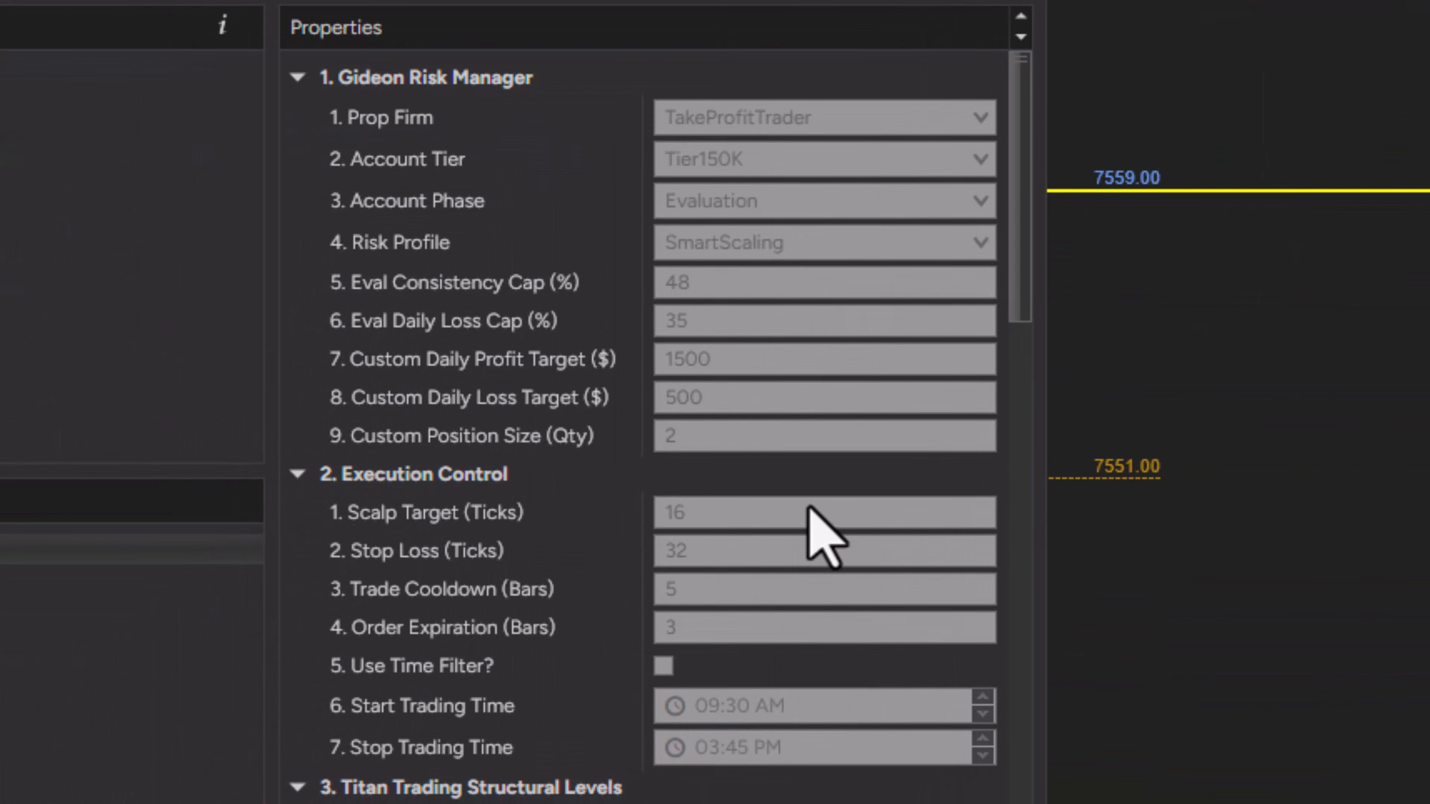
pyautogui.scroll(-15, 809, 509)
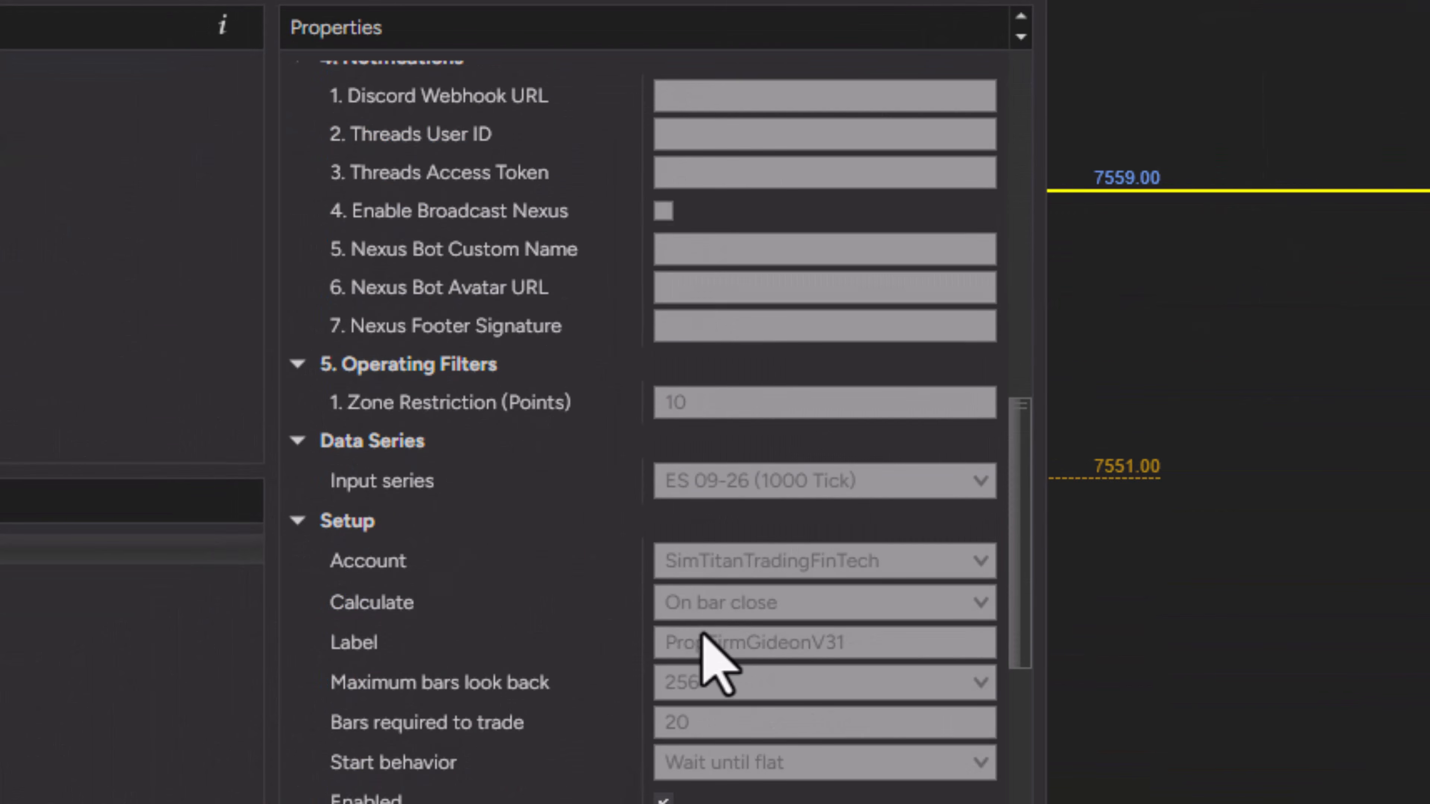
pyautogui.click(667, 723)
pyautogui.scroll(6, 848, 641)
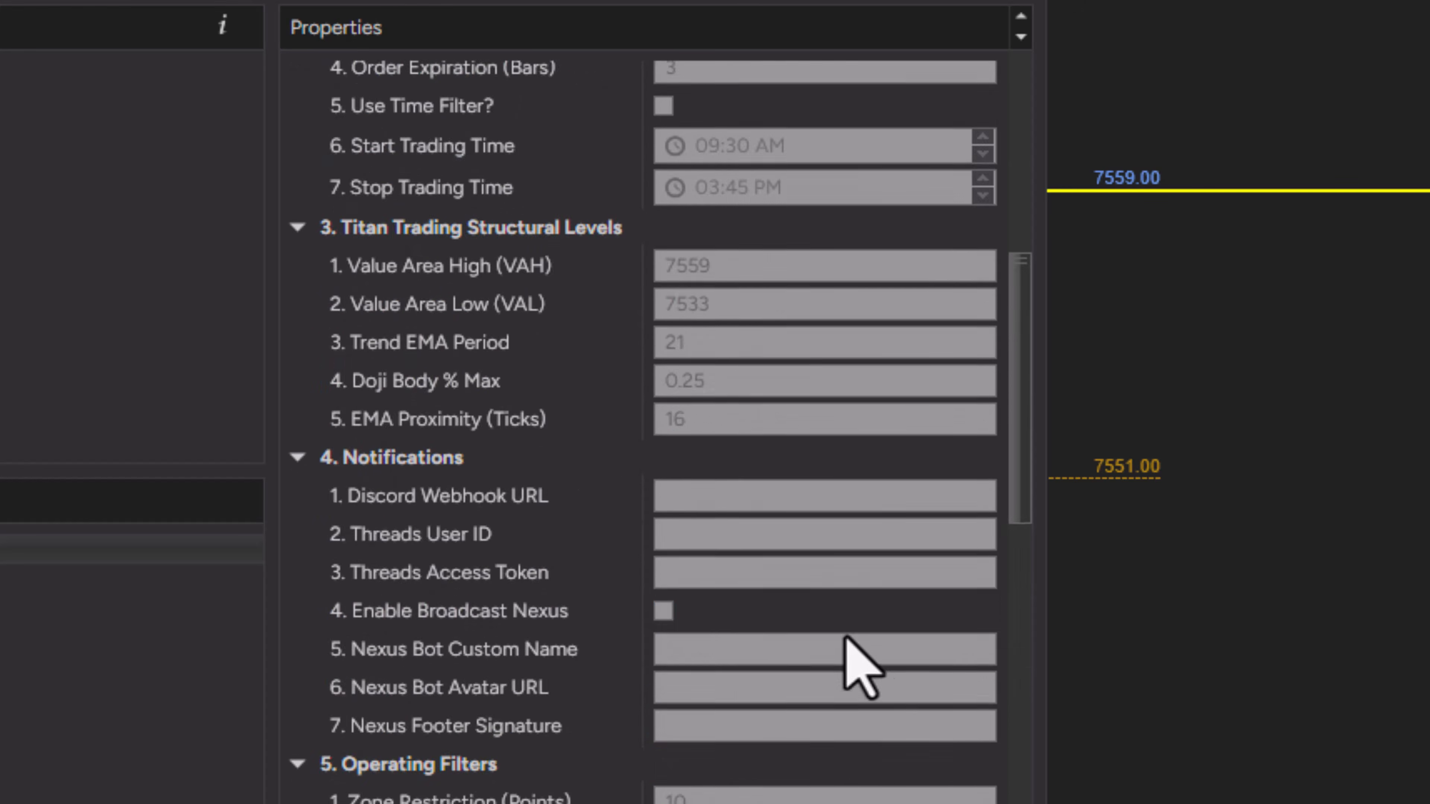
pyautogui.scroll(-4, 872, 670)
pyautogui.scroll(-5, 951, 767)
pyautogui.scroll(10, 766, 495)
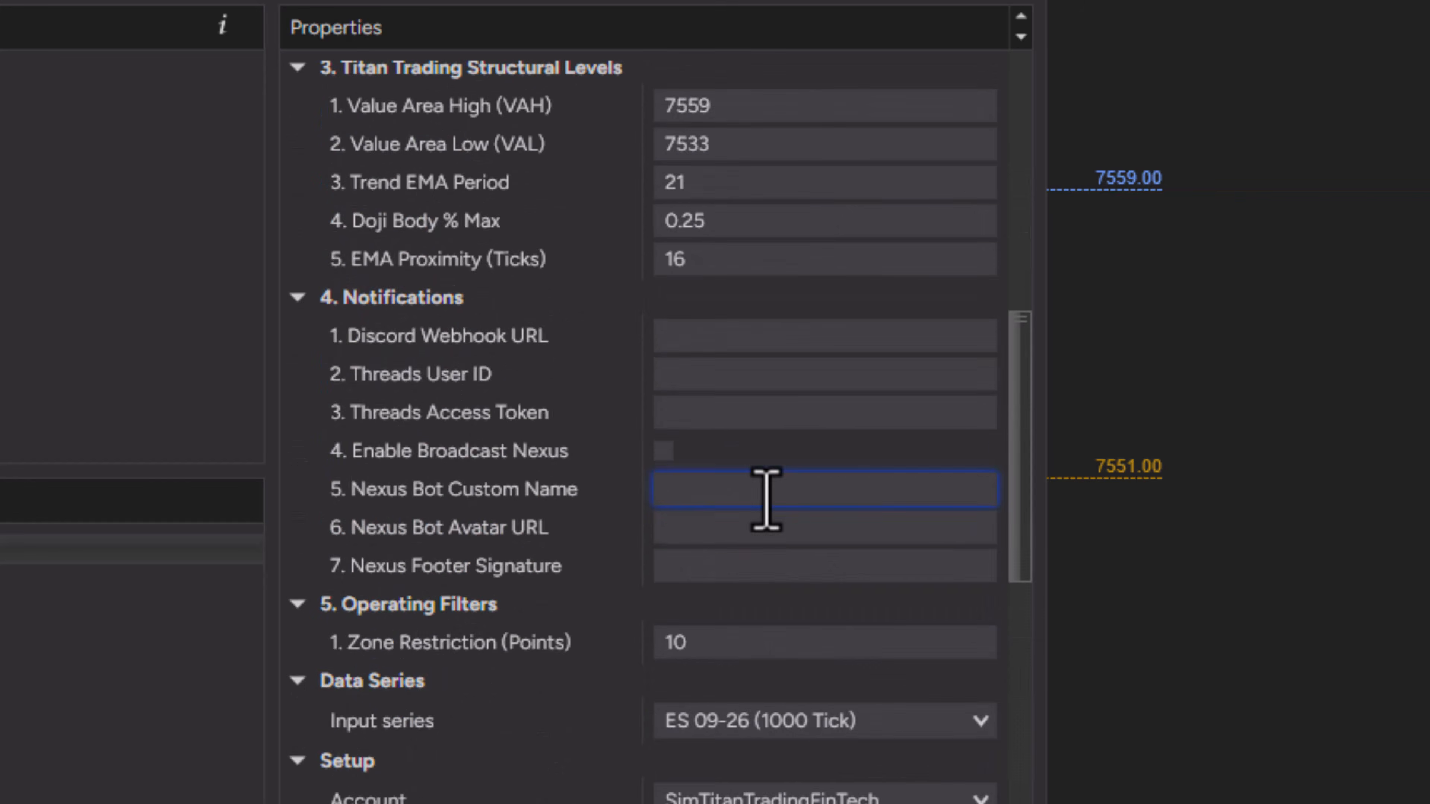
# Change the Gideon risk manager's Account Phase to ProFunded
pyautogui.click(817, 200)
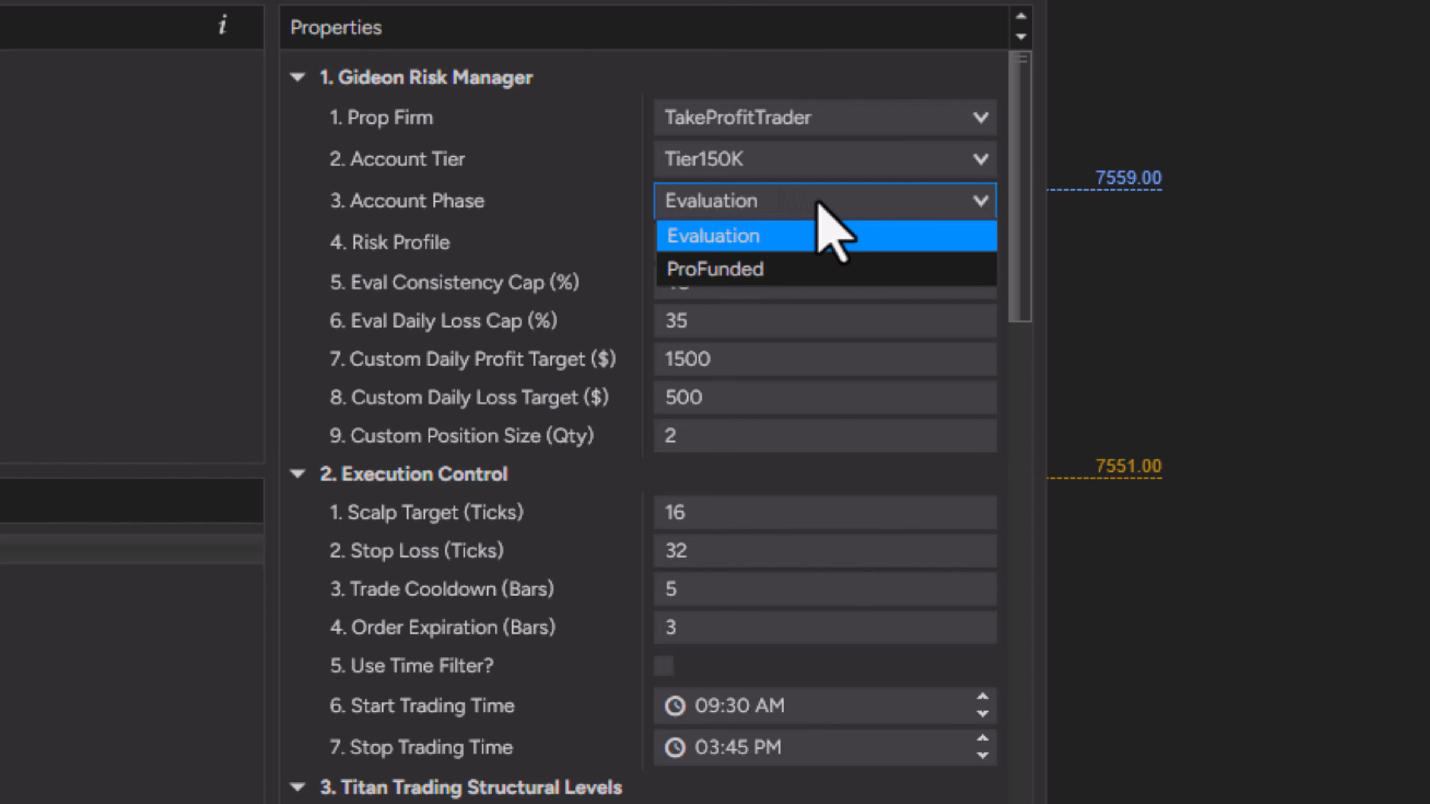
pyautogui.click(776, 269)
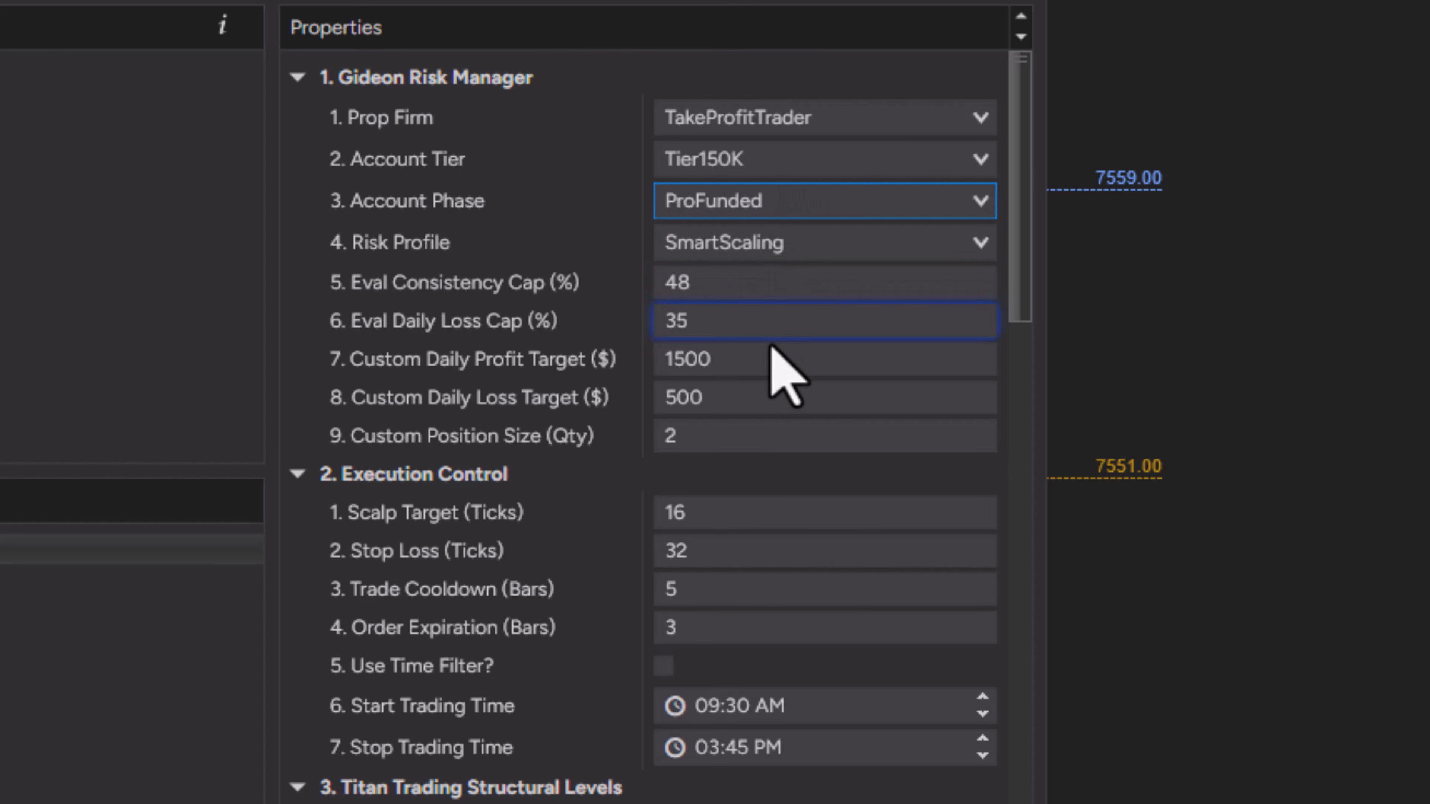
# Set the Custom Daily Profit Target to $300 and the Custom Daily Loss Target to $100
pyautogui.click(725, 361)
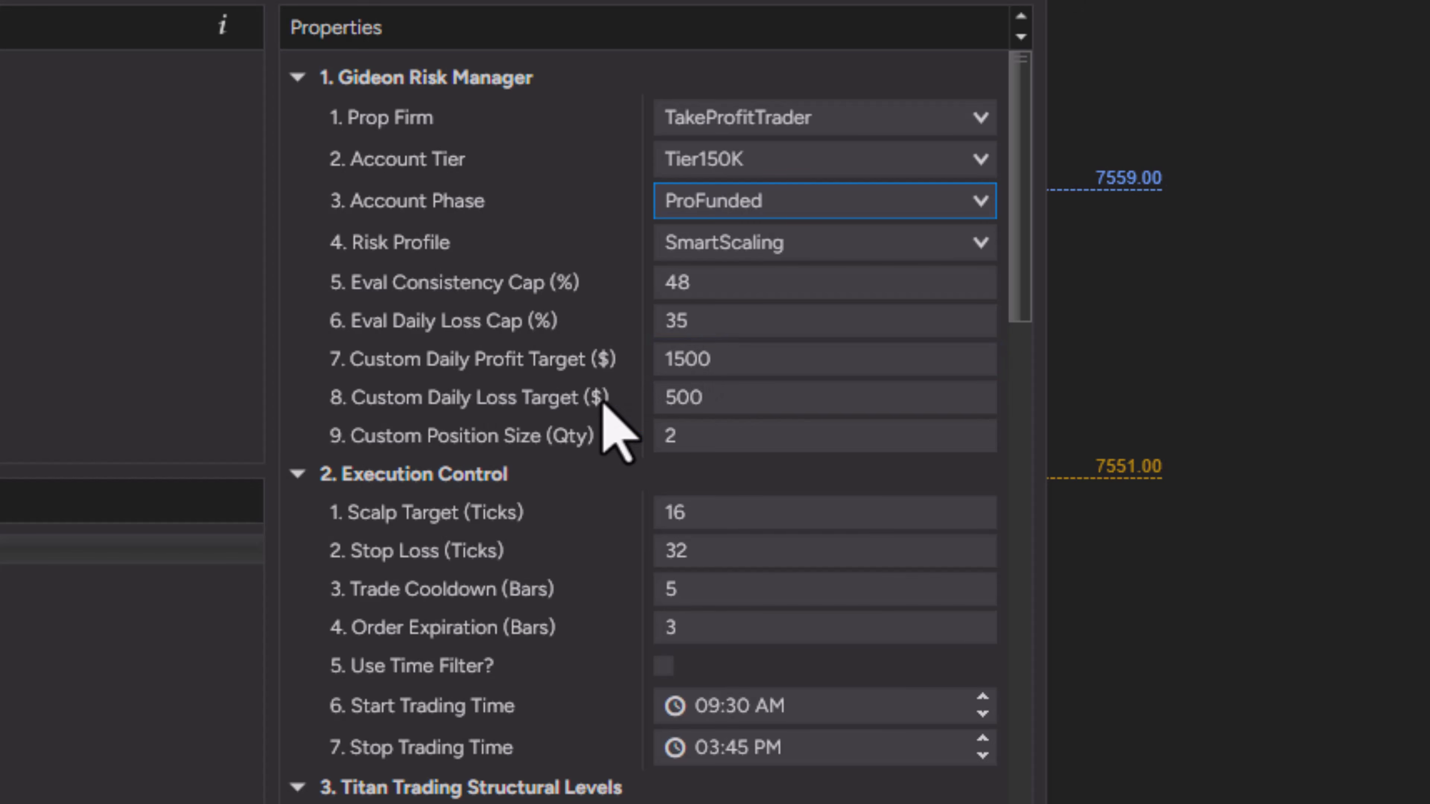
pyautogui.click(695, 439)
pyautogui.click(702, 395)
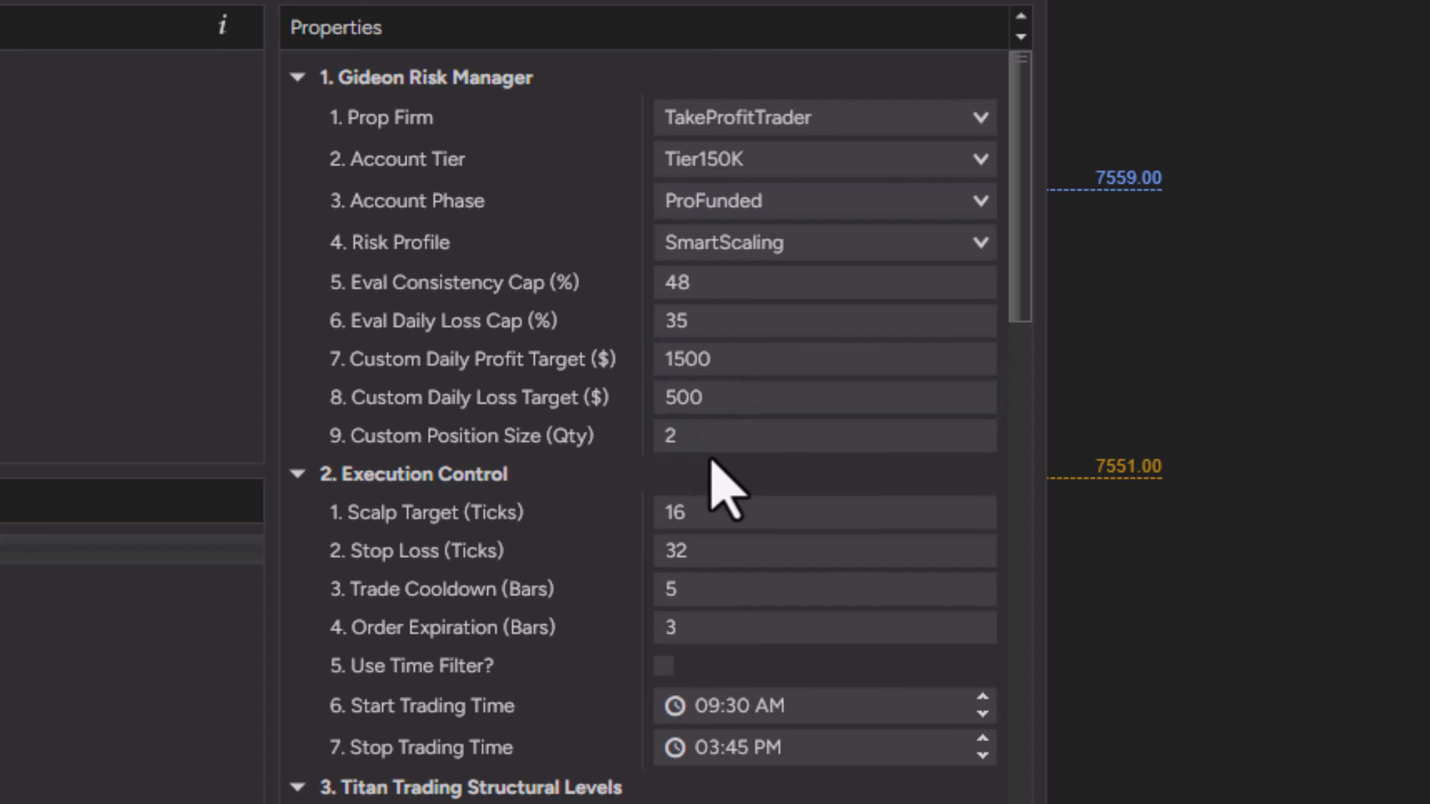
pyautogui.click(706, 448)
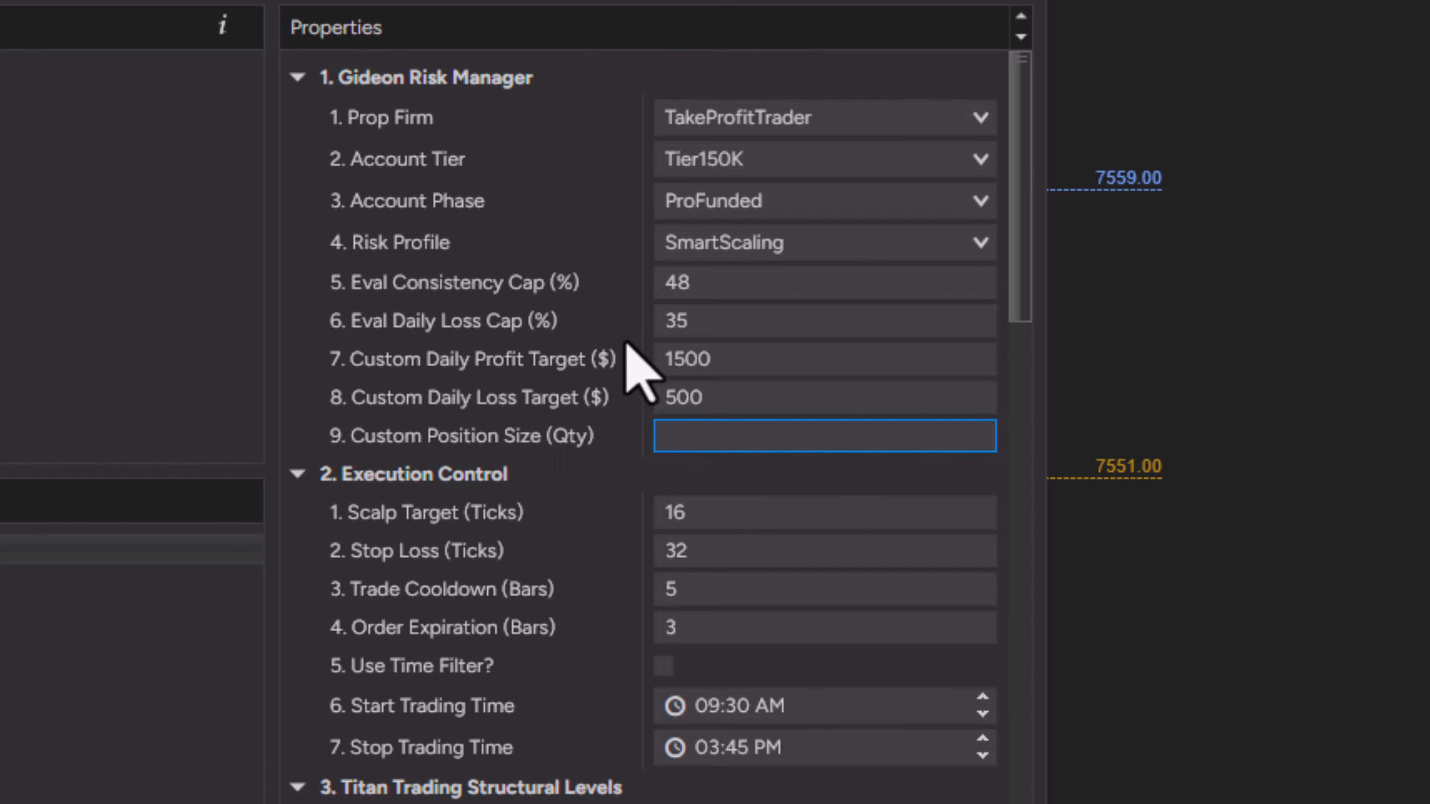
pyautogui.click(728, 360)
pyautogui.write('50')
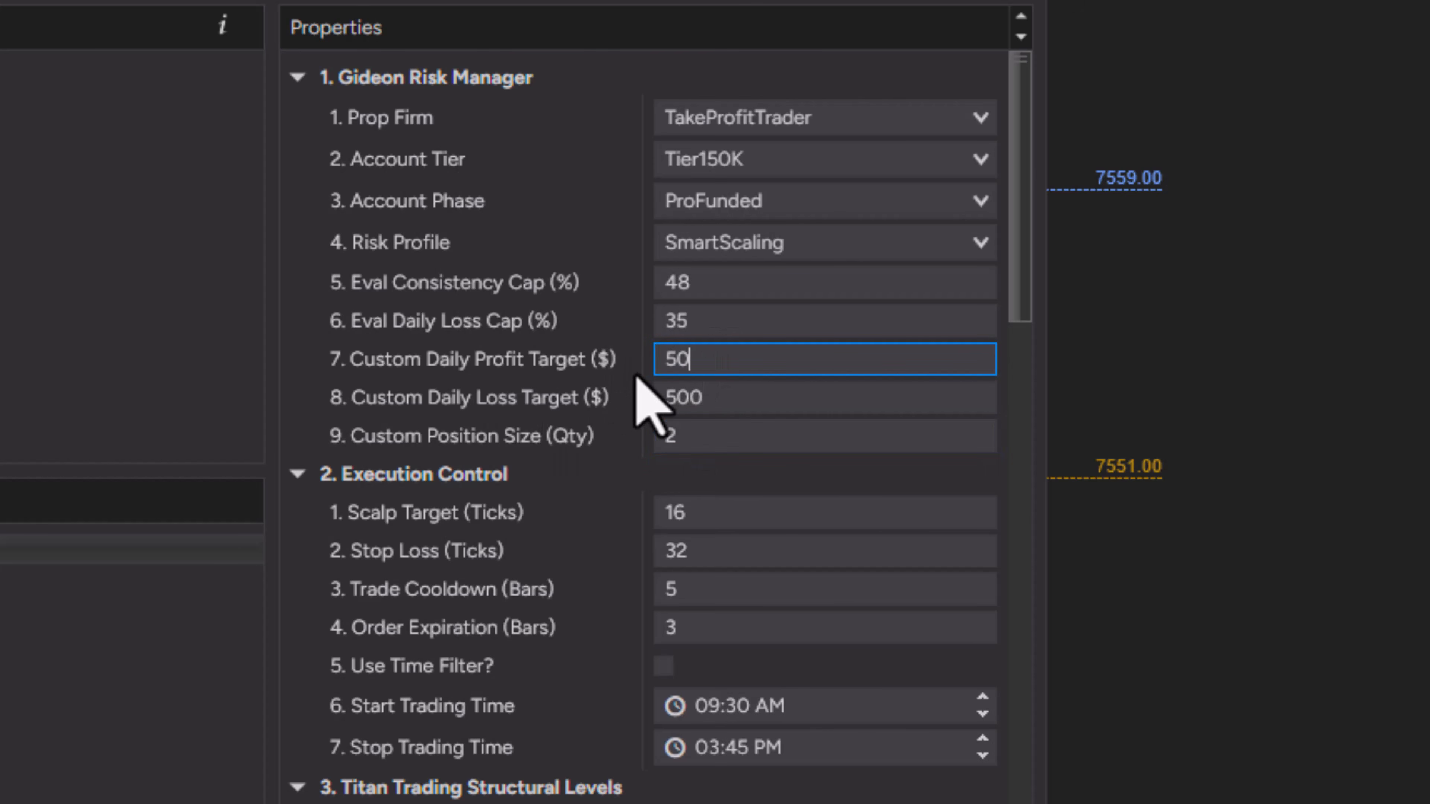
pyautogui.press('BackSpace')
pyautogui.press('BackSpace')
pyautogui.write('750')
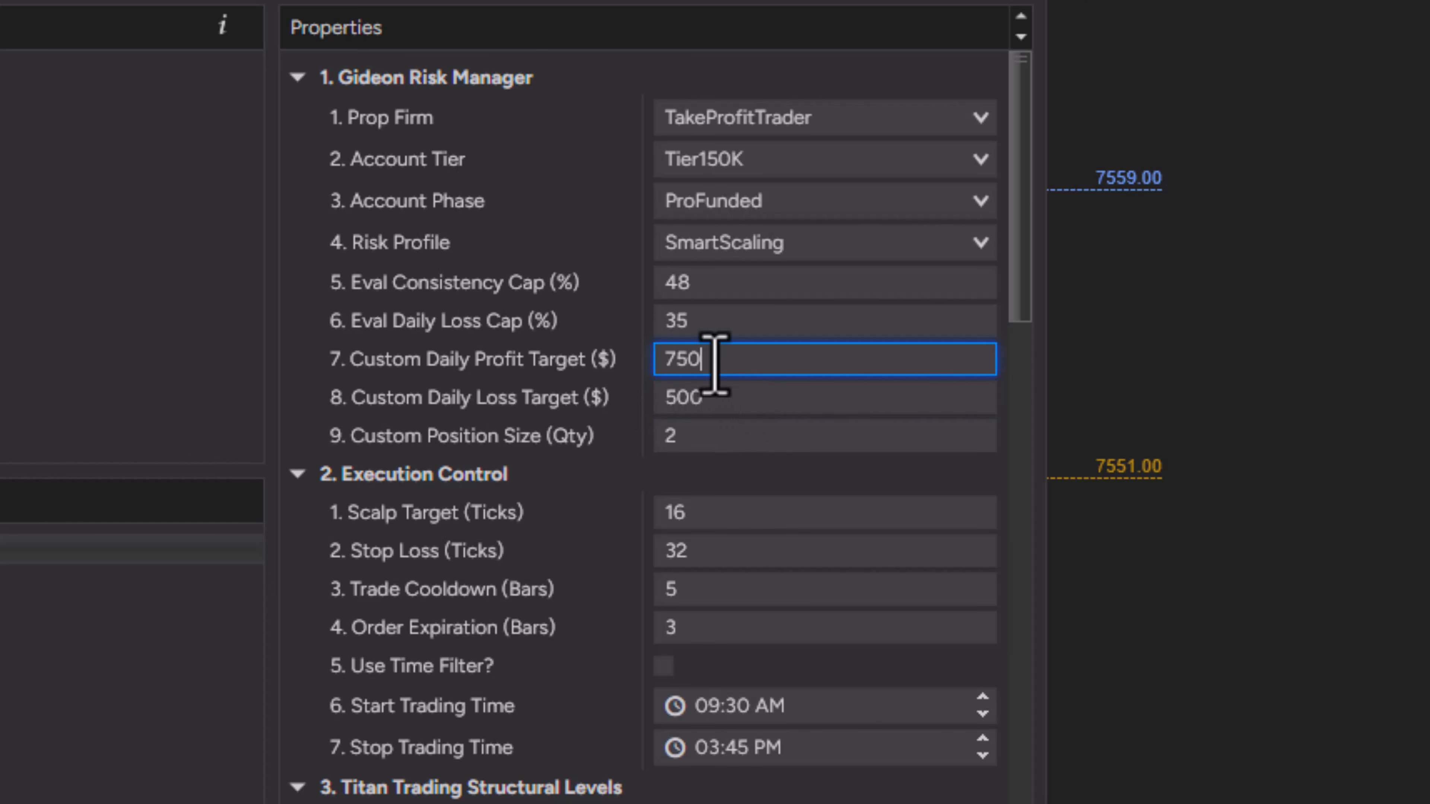
pyautogui.press('BackSpace')
pyautogui.press('BackSpace')
pyautogui.press('BackSpace')
pyautogui.write('300')
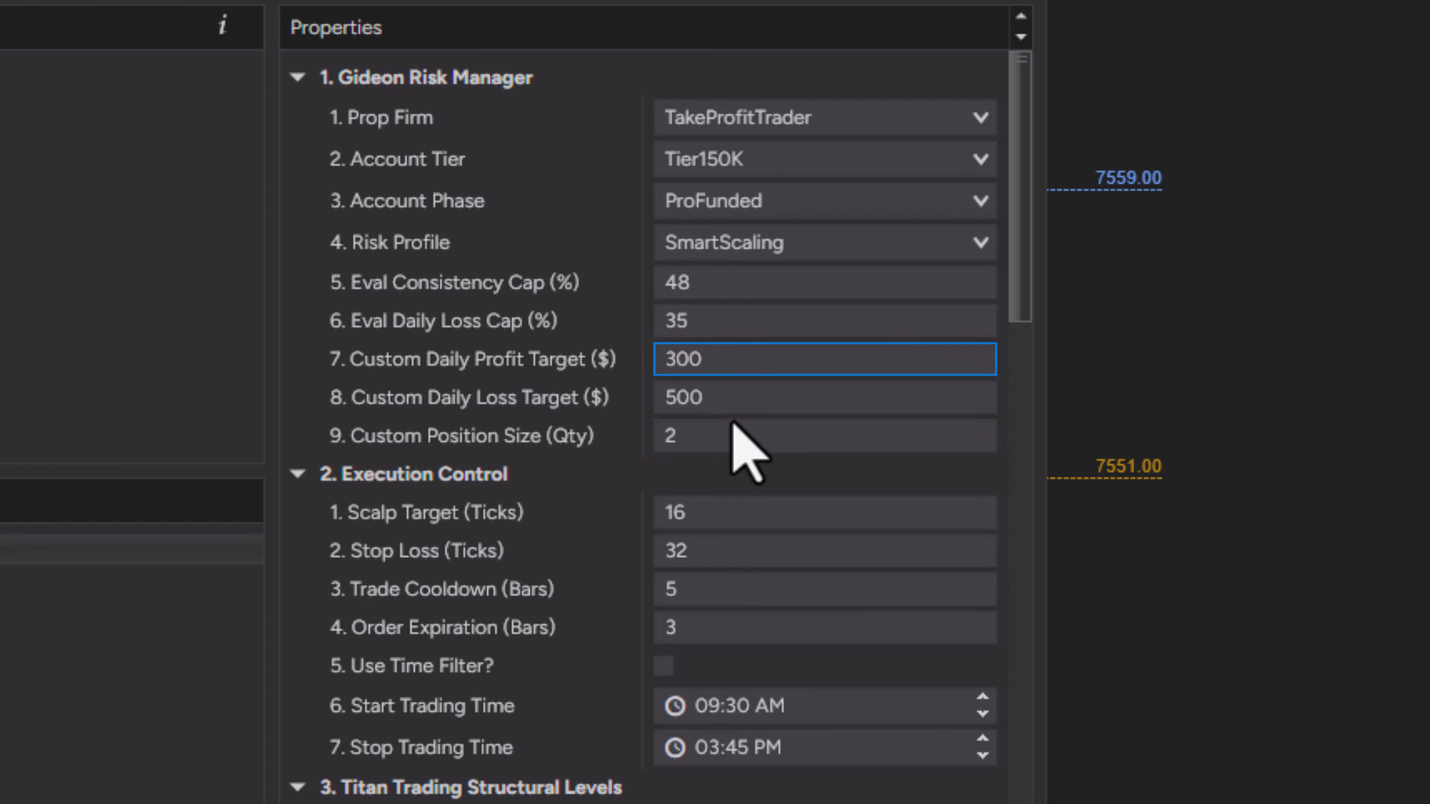
pyautogui.press('Tab')
pyautogui.press('BackSpace')
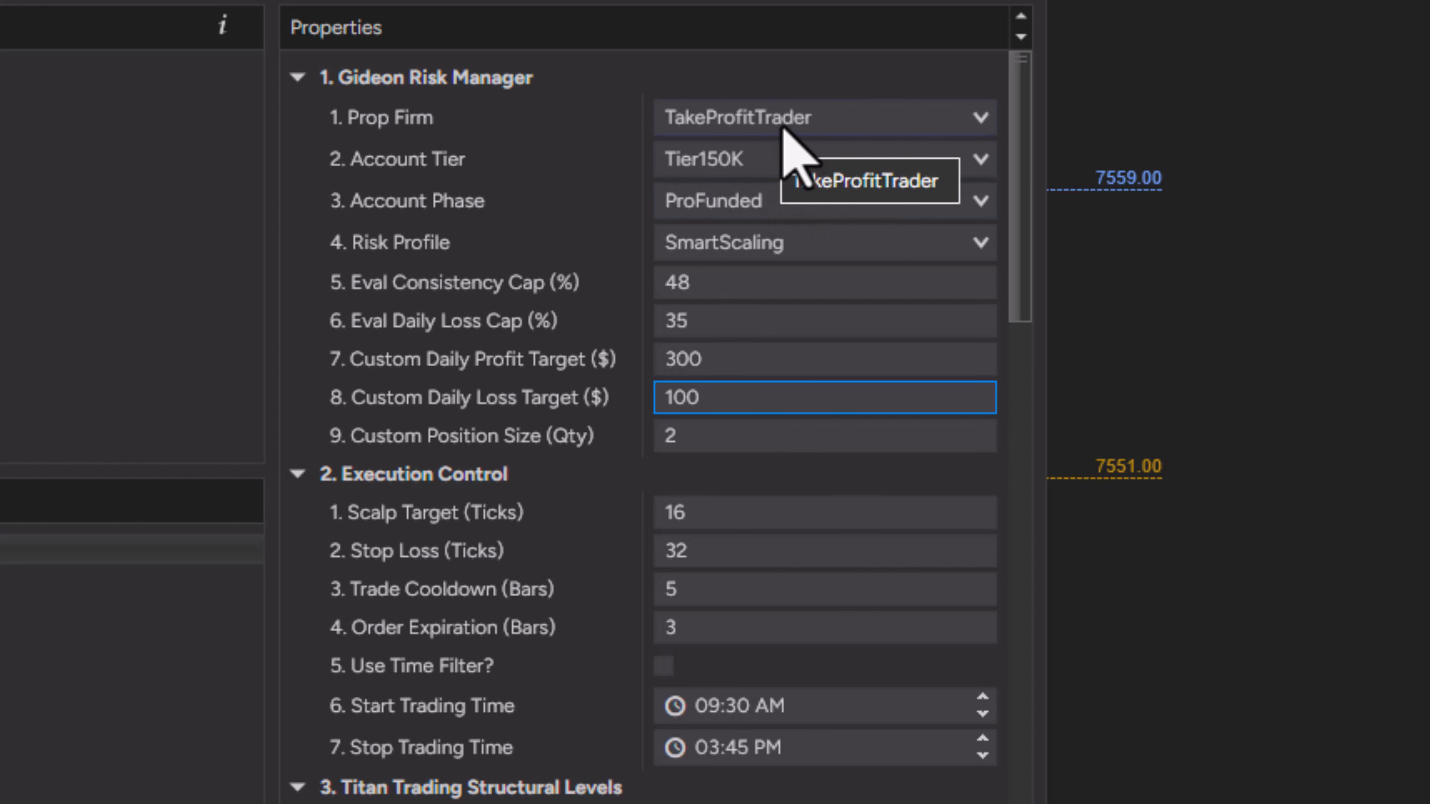
# Tick Enabled in the setup section, then apply and confirm the updated strategy settings
pyautogui.scroll(-4, 801, 620)
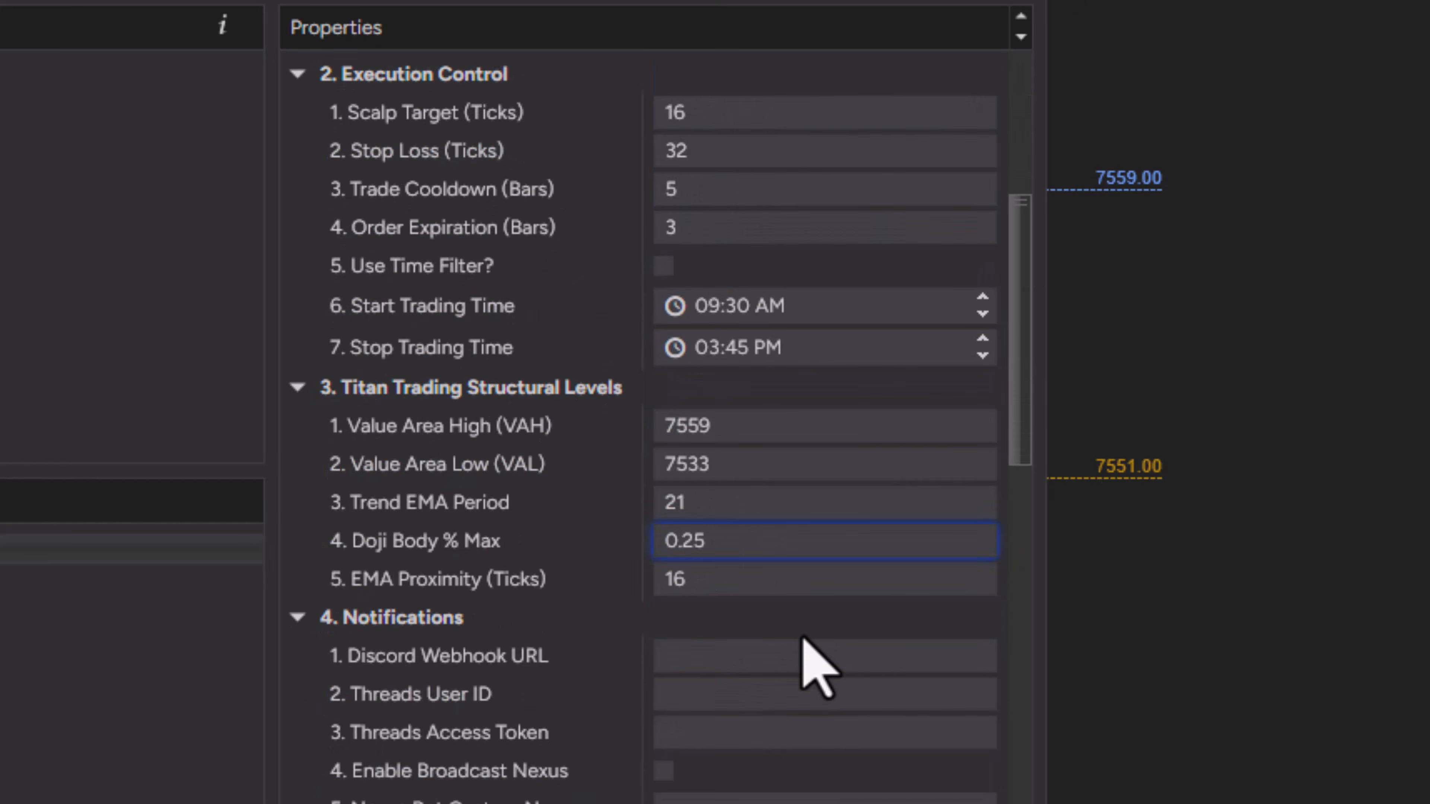
pyautogui.scroll(4, 815, 667)
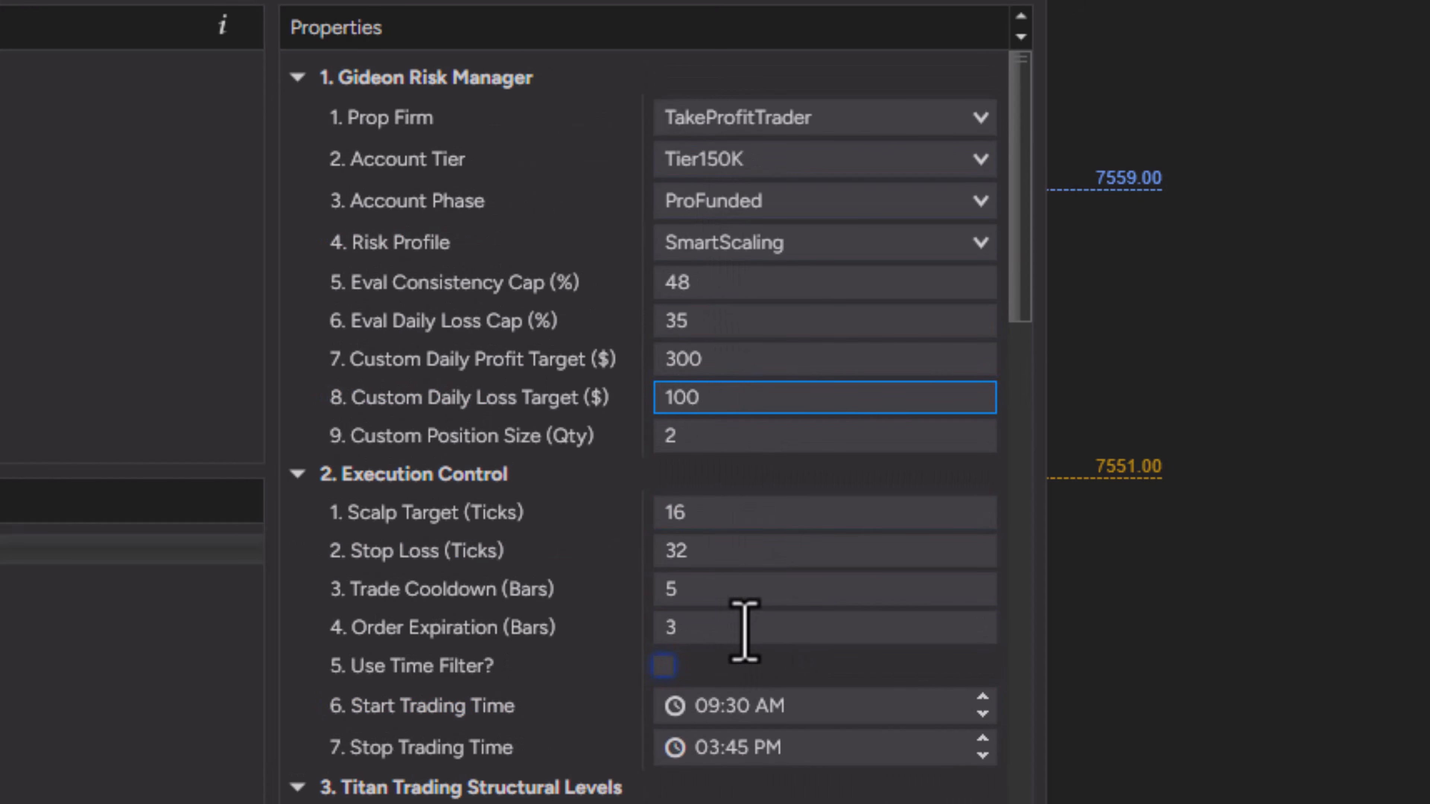
pyautogui.scroll(-10, 814, 655)
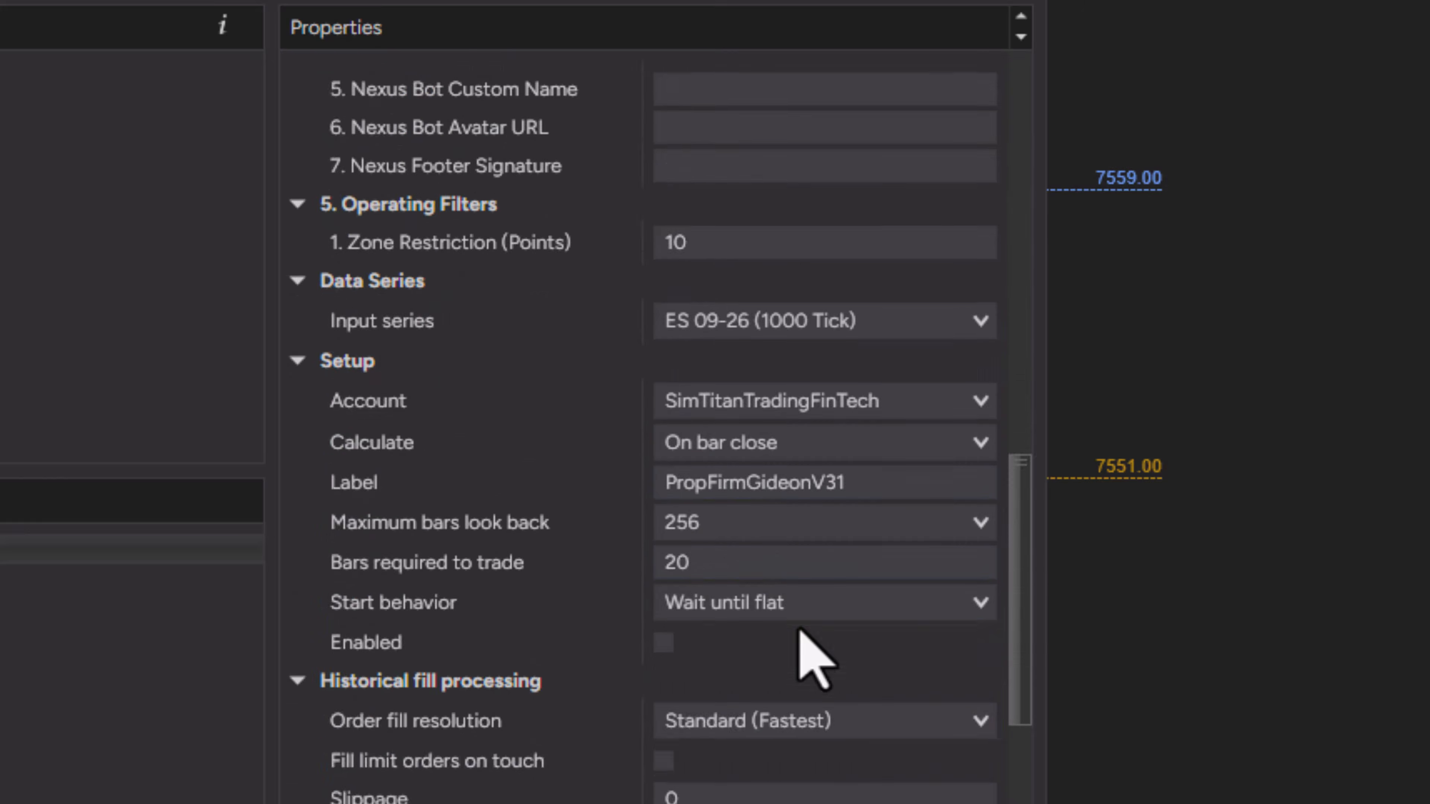
pyautogui.scroll(-3, 799, 632)
pyautogui.click(663, 404)
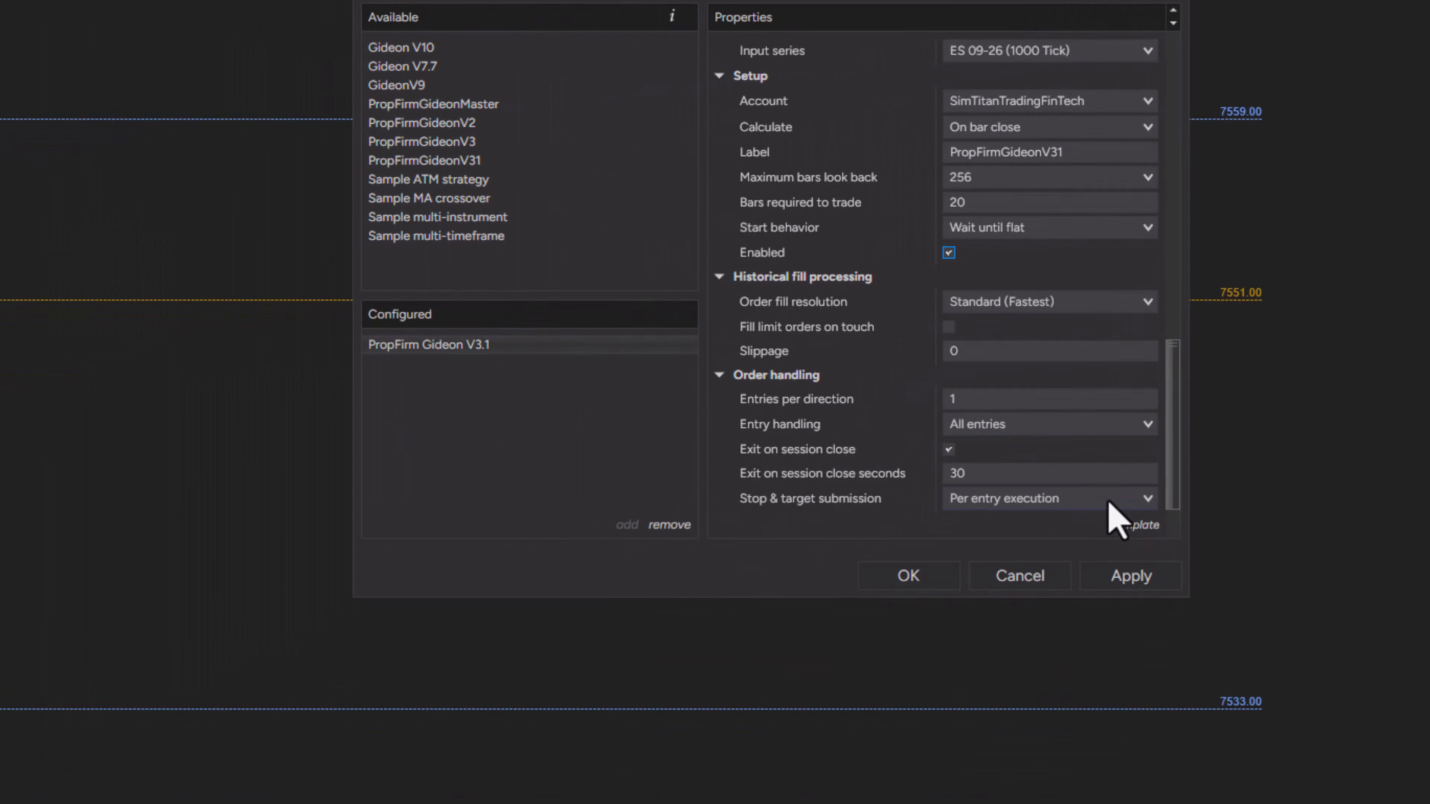
pyautogui.click(1123, 577)
pyautogui.click(869, 580)
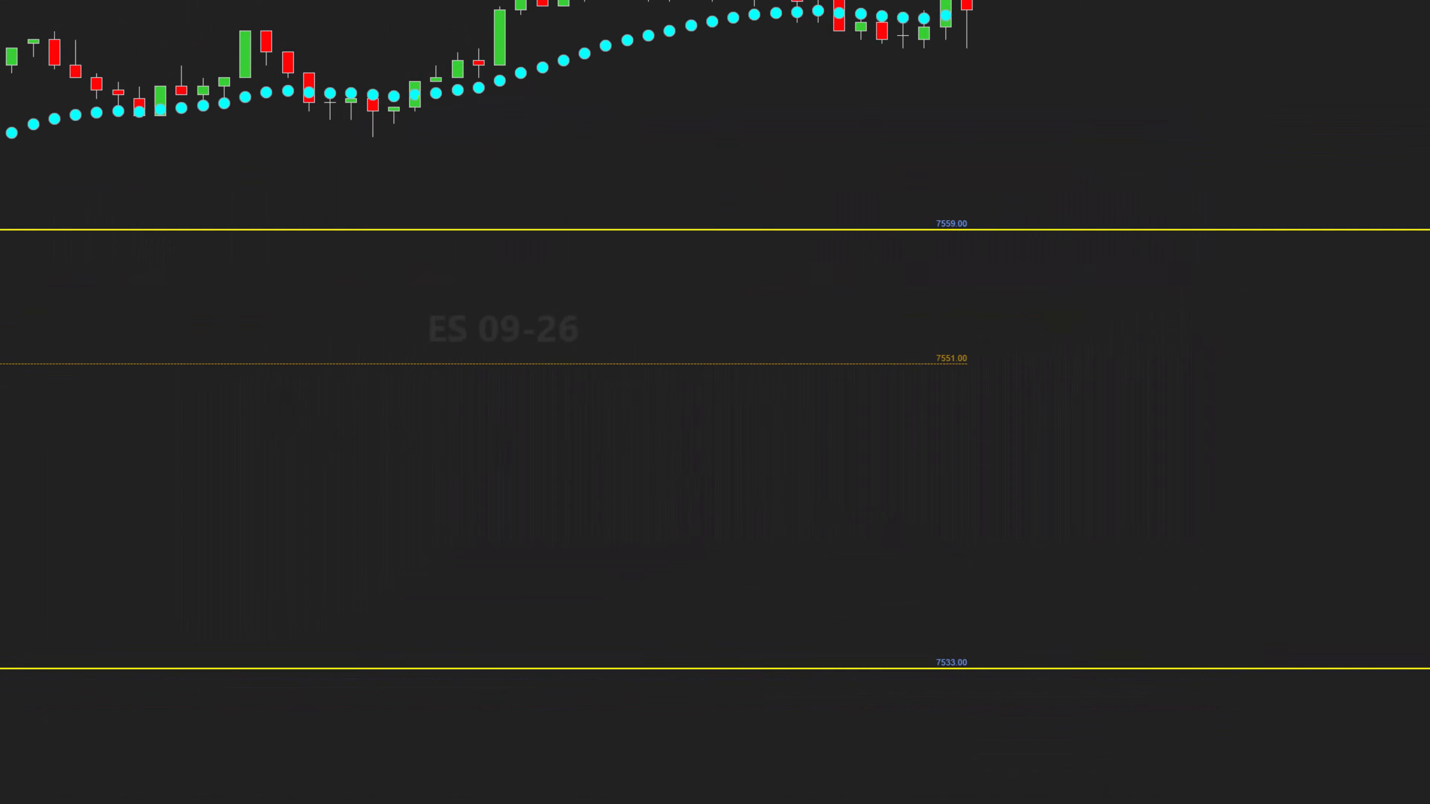
pyautogui.moveTo(1149, 519)
pyautogui.mouseDown()
pyautogui.moveTo(942, 529)
pyautogui.moveTo(1143, 512)
pyautogui.mouseUp()
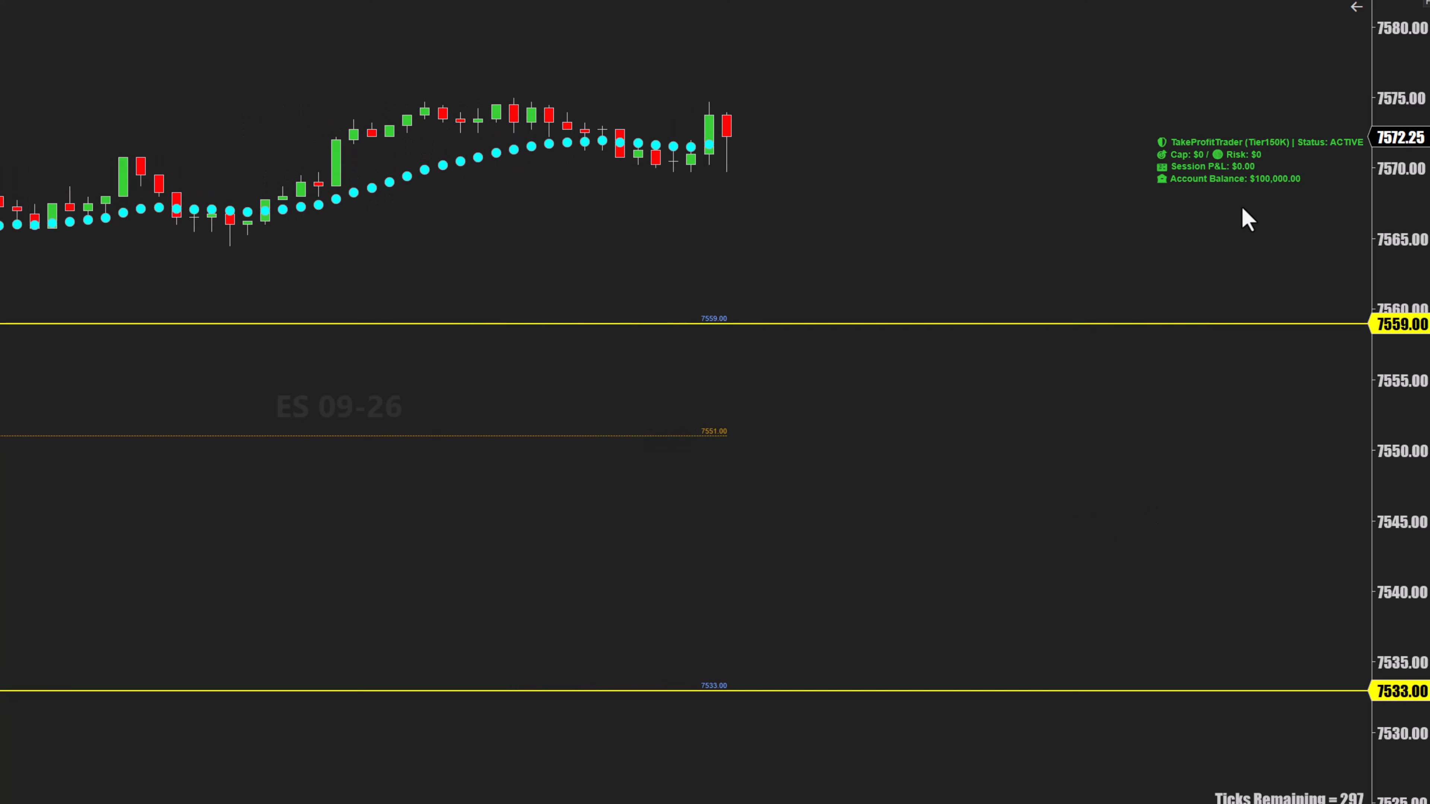